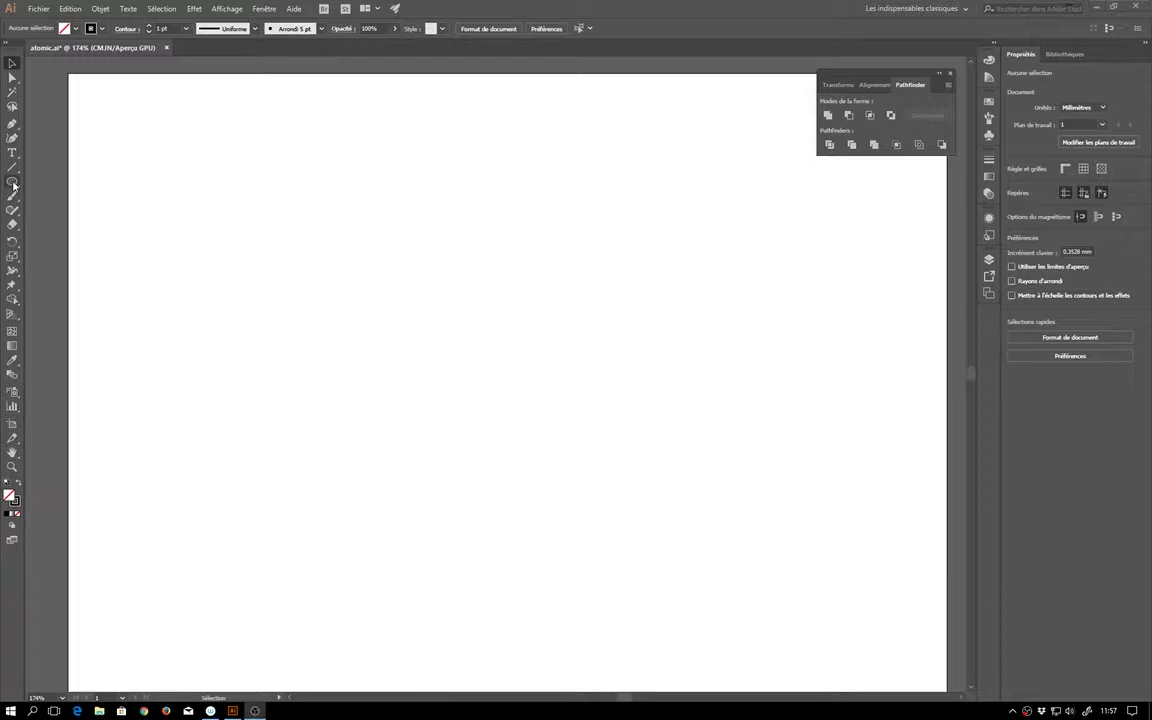
# - Draw a circle about 15.5 mm in diameter at the centre of the artboard with the Ellipse tool
pyautogui.moveTo(13, 185); pyautogui.dragTo(62, 192)
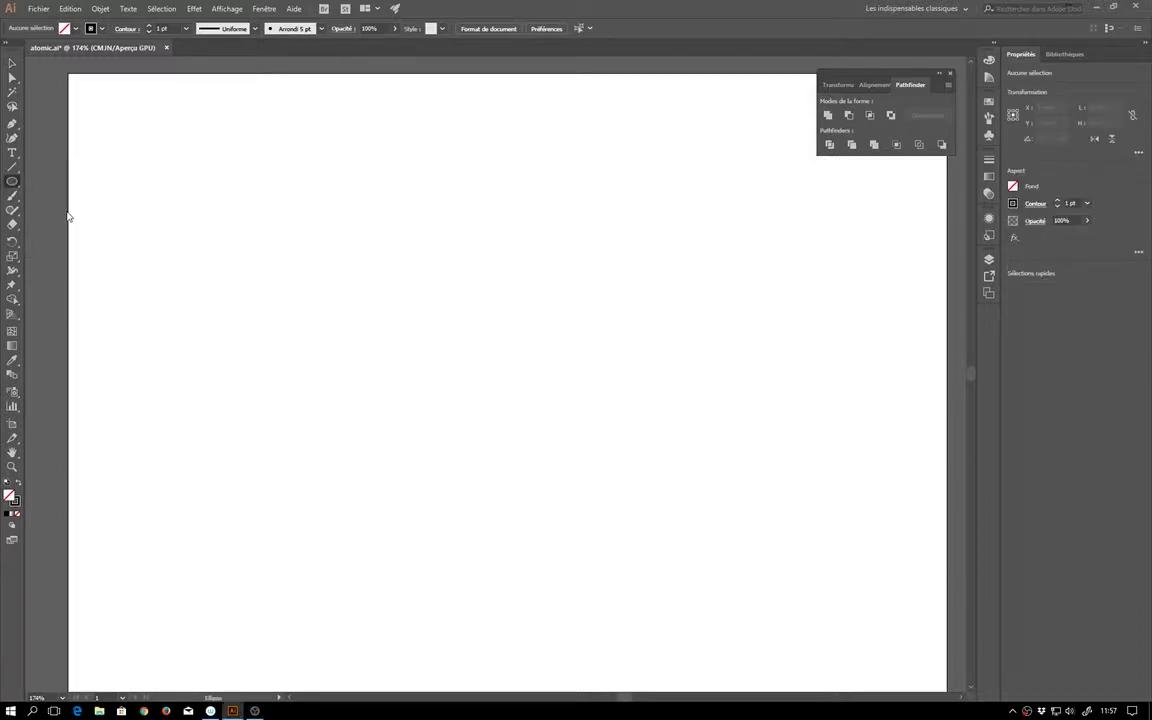
pyautogui.click(508, 383)
pyautogui.moveTo(508, 383); pyautogui.dragTo(530, 403)
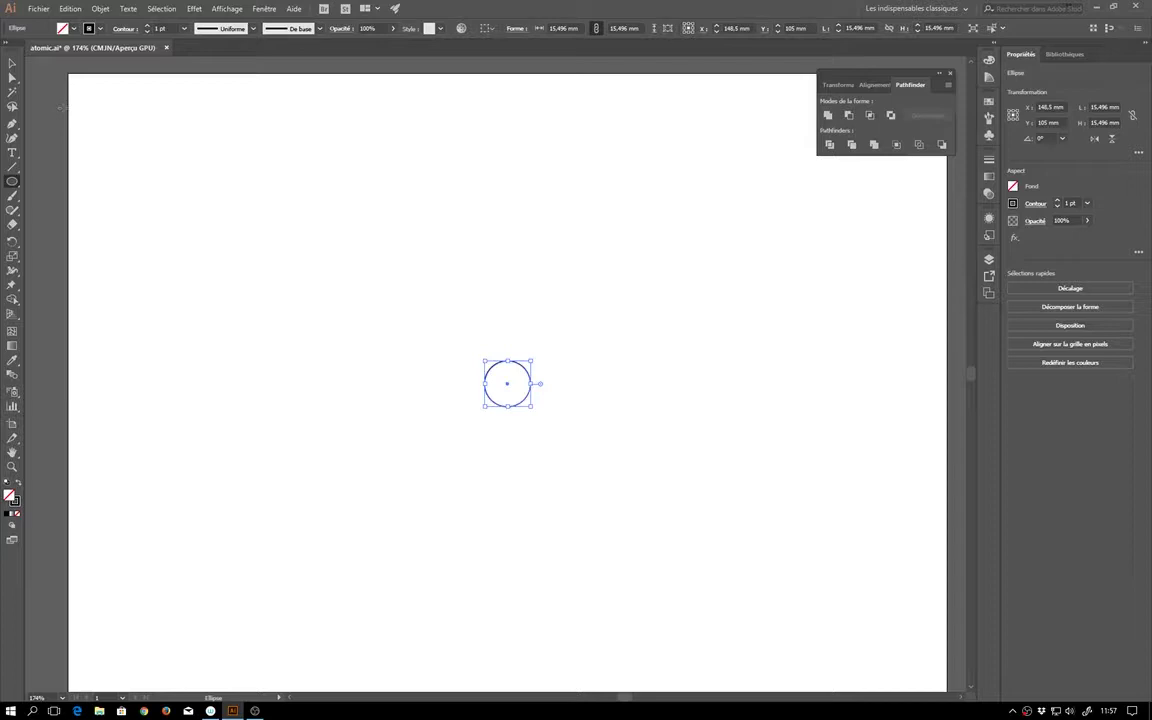
# - Create a concentric copy of the circle scaled uniformly to 200%
pyautogui.click(11, 65)
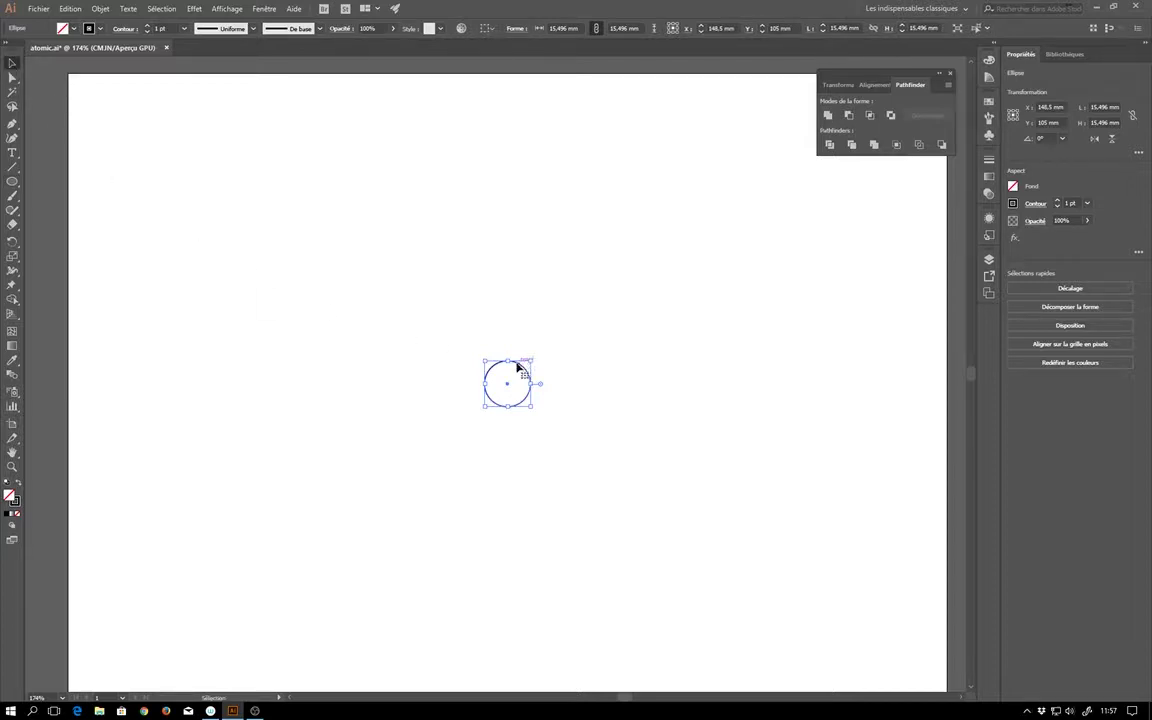
pyautogui.rightClick(527, 372)
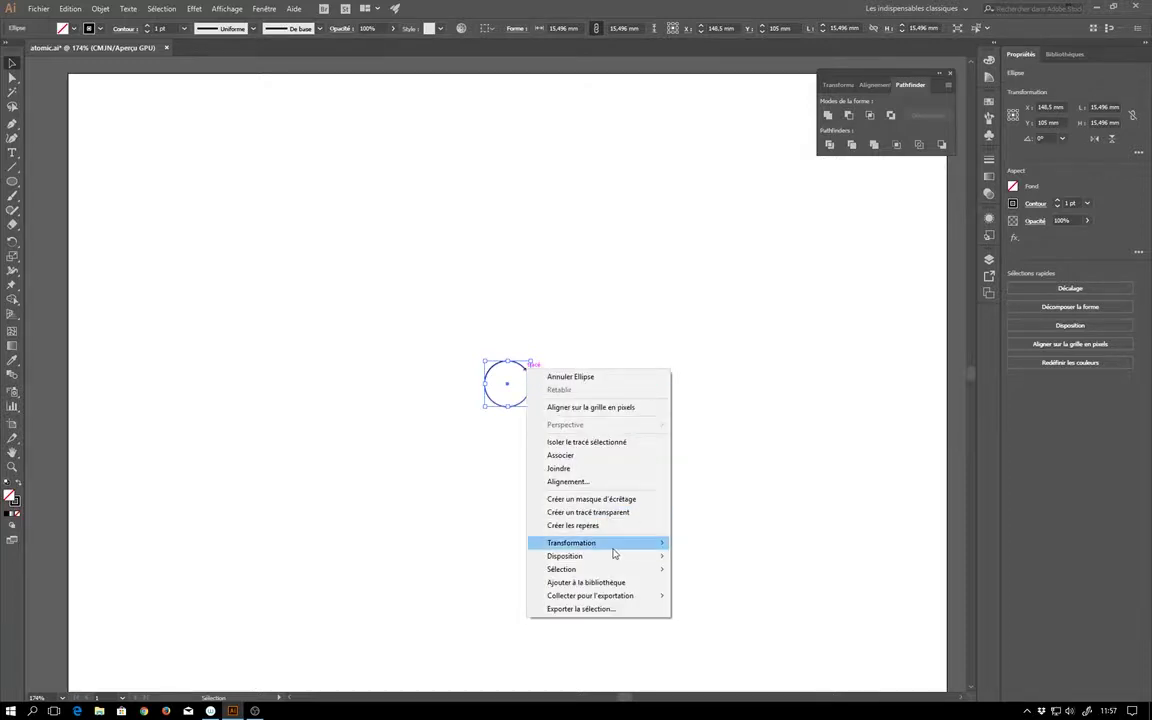
pyautogui.moveTo(600, 542)
pyautogui.click(393, 601)
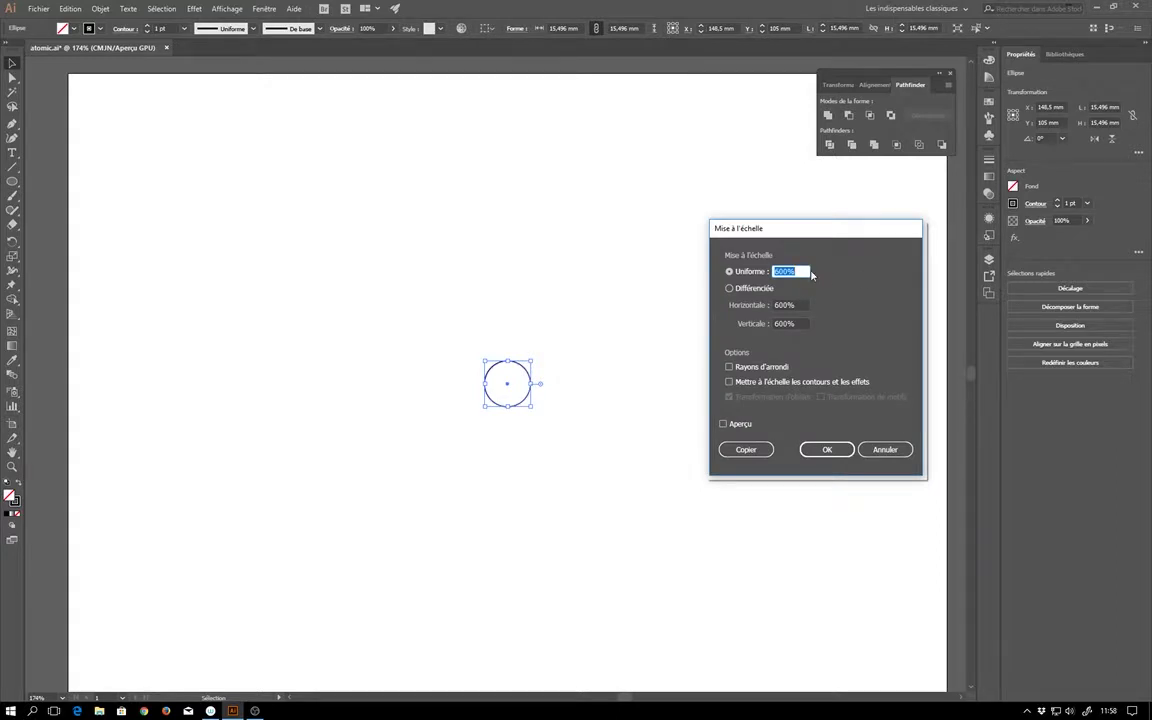
pyautogui.write('200')
pyautogui.click(744, 449)
# - Create a concentric copy of the innermost circle scaled uniformly to 400%
pyautogui.click(529, 379)
pyautogui.rightClick(530, 376)
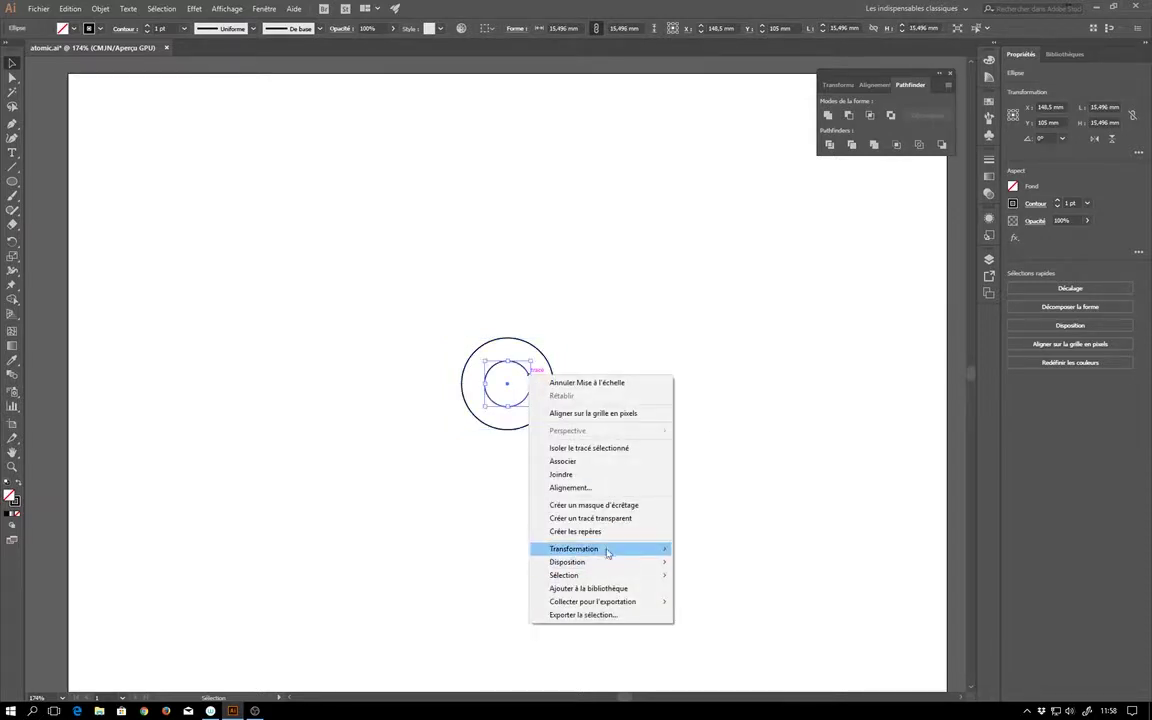
pyautogui.moveTo(607, 549)
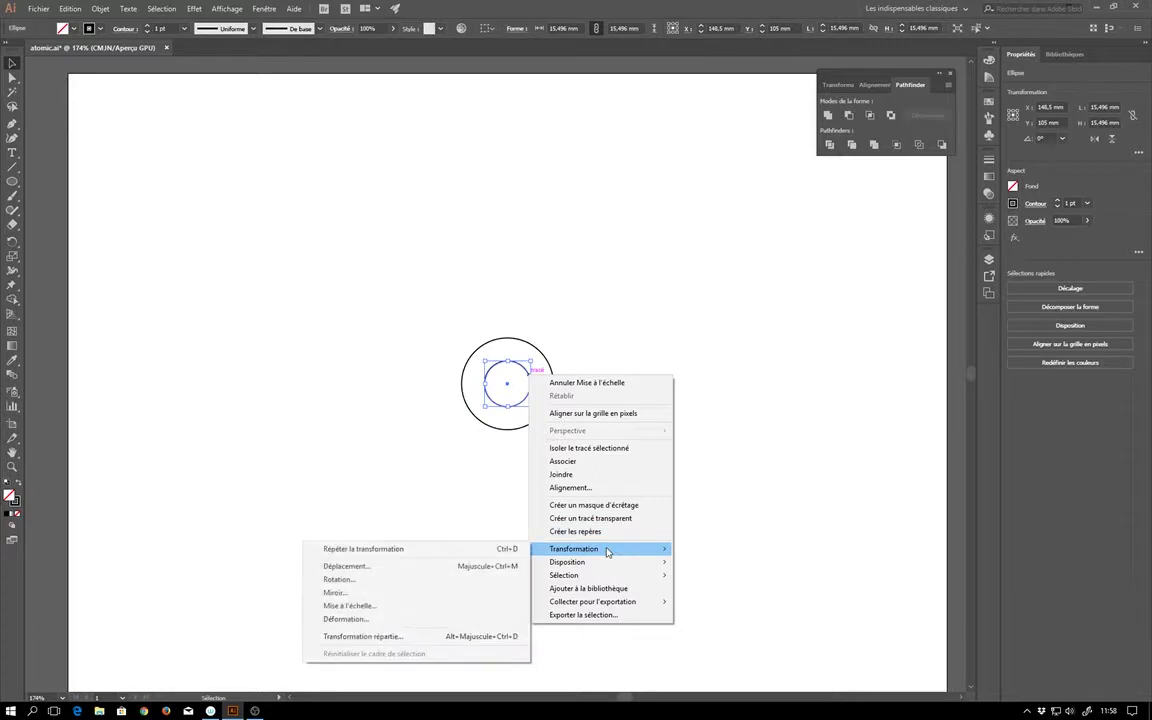
pyautogui.click(391, 606)
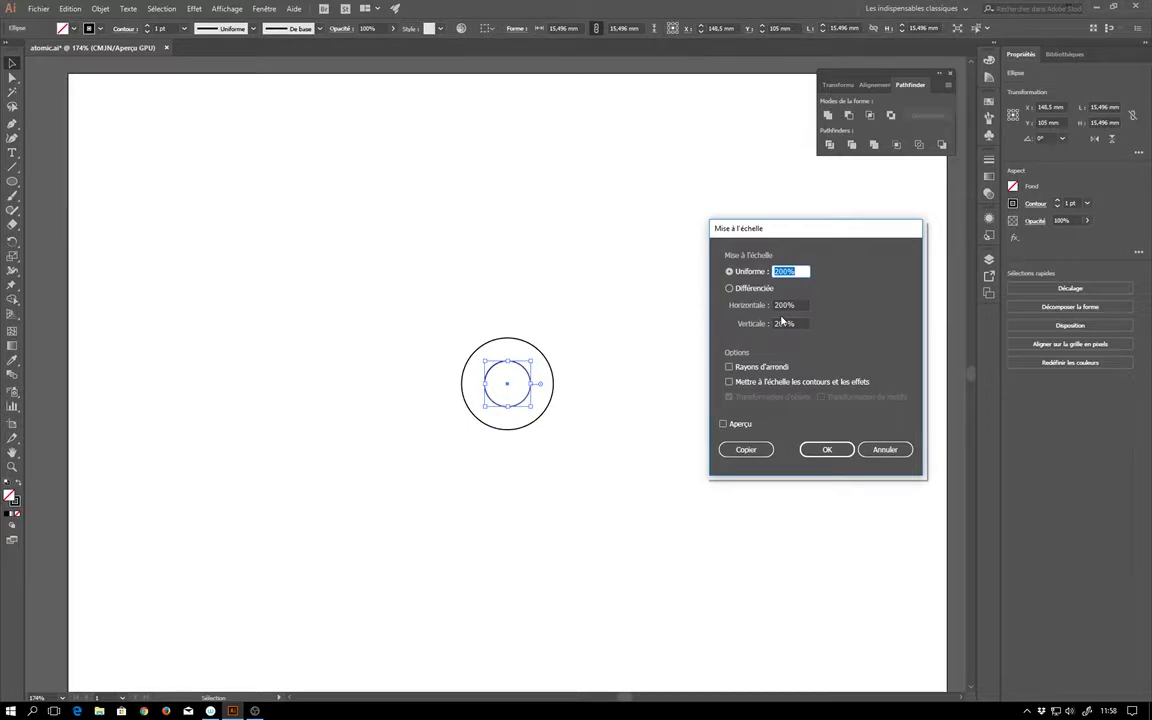
pyautogui.write('400')
pyautogui.click(736, 451)
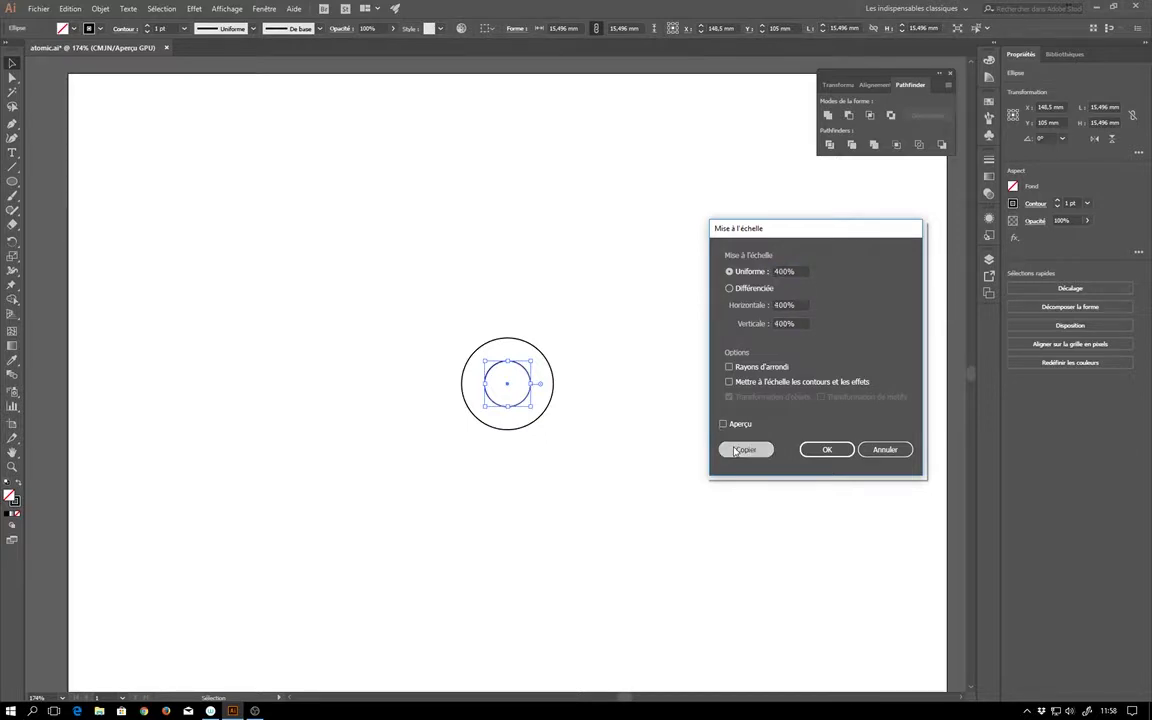
# - Create another concentric copy of the innermost circle, scaled uniformly to 500%
pyautogui.click(530, 377)
pyautogui.rightClick(530, 377)
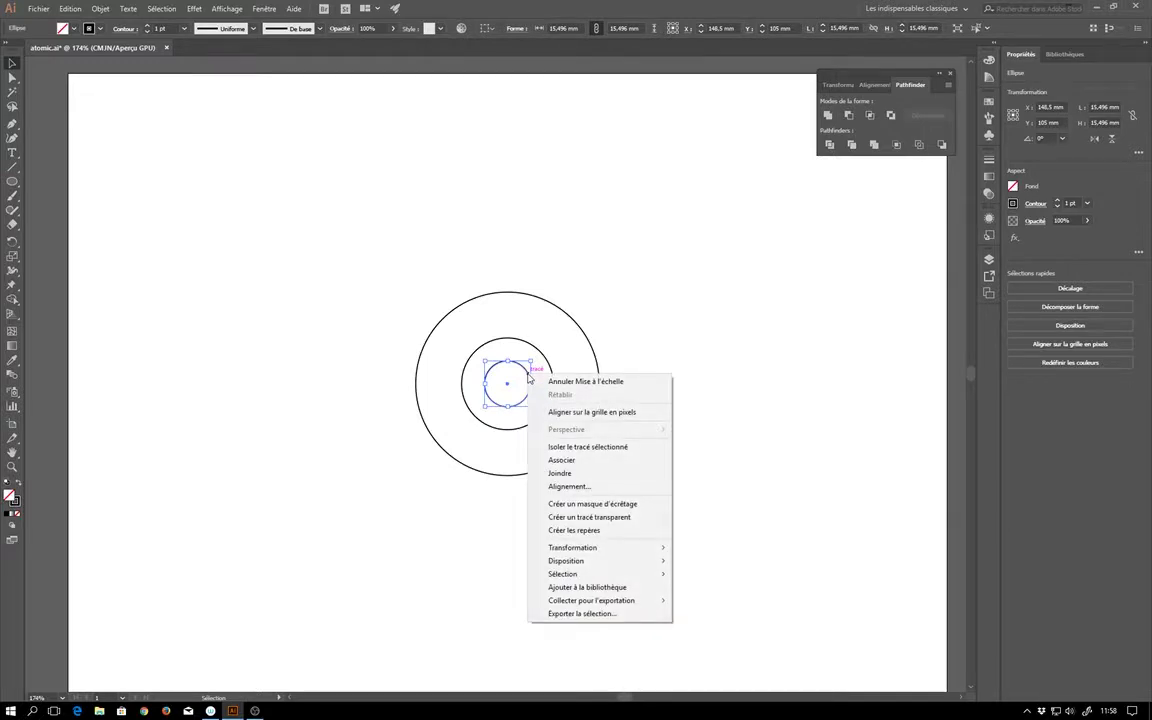
pyautogui.moveTo(565, 548)
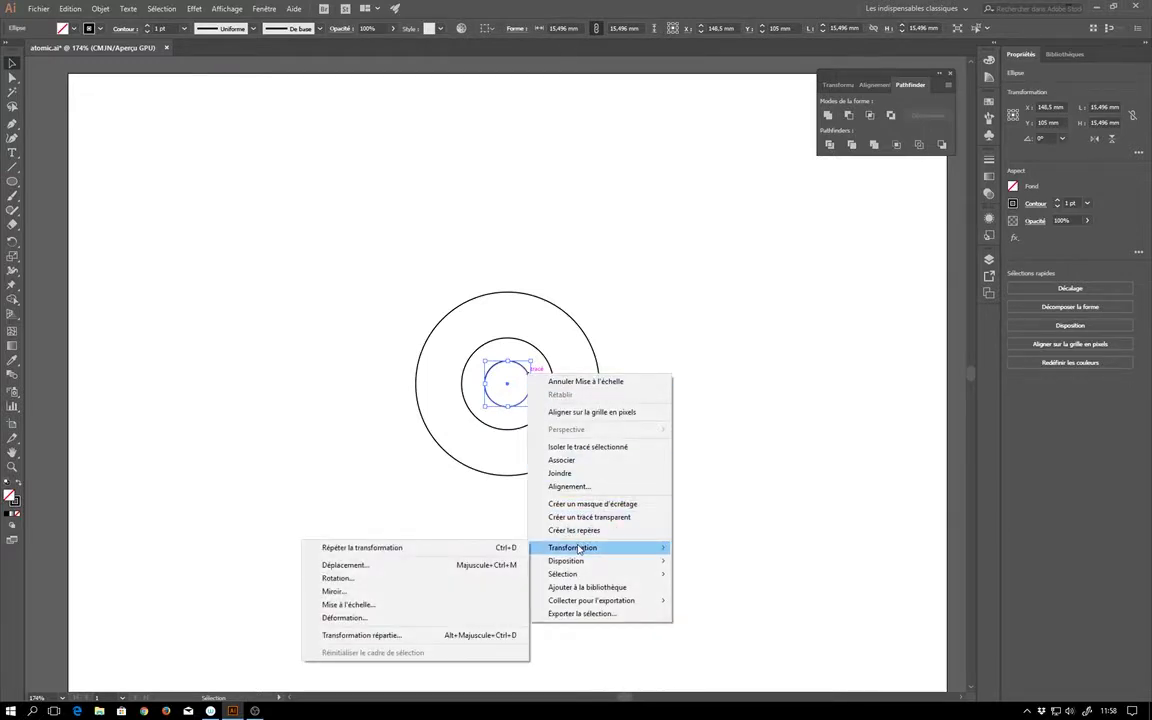
pyautogui.click(372, 605)
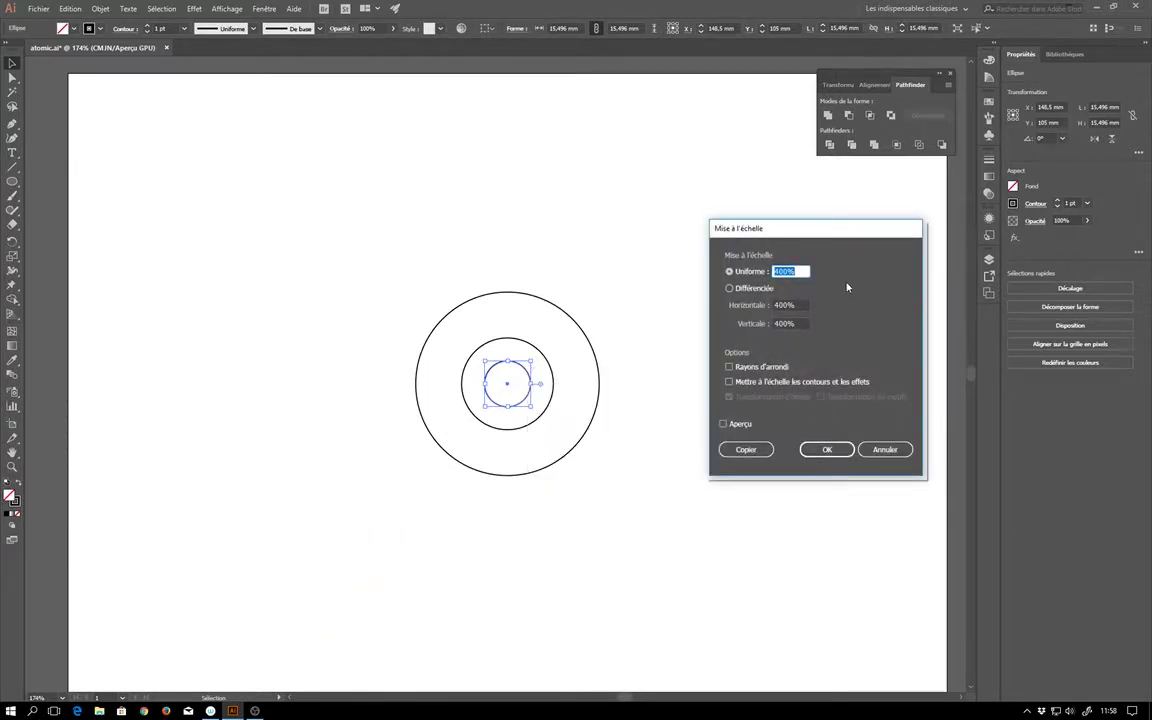
pyautogui.write('500')
pyautogui.click(750, 450)
# - Create an outermost concentric copy of the smallest circle scaled uniformly to 600%, and deselect it
pyautogui.click(519, 370)
pyautogui.rightClick(517, 368)
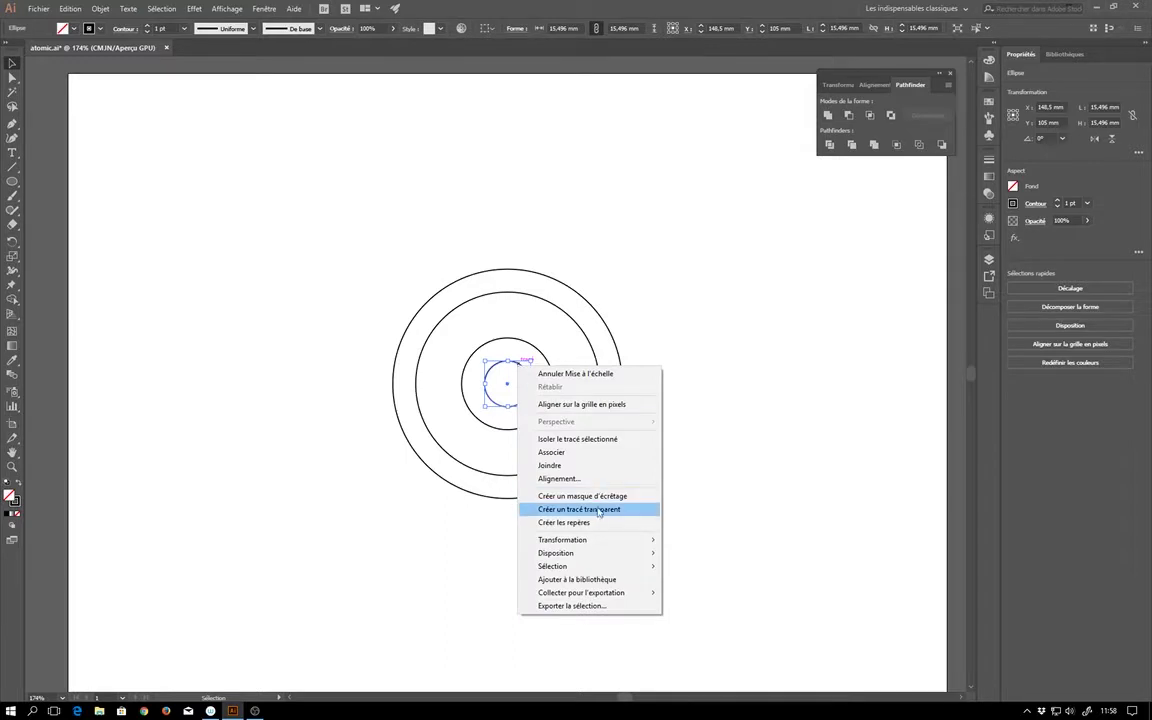
pyautogui.moveTo(590, 540)
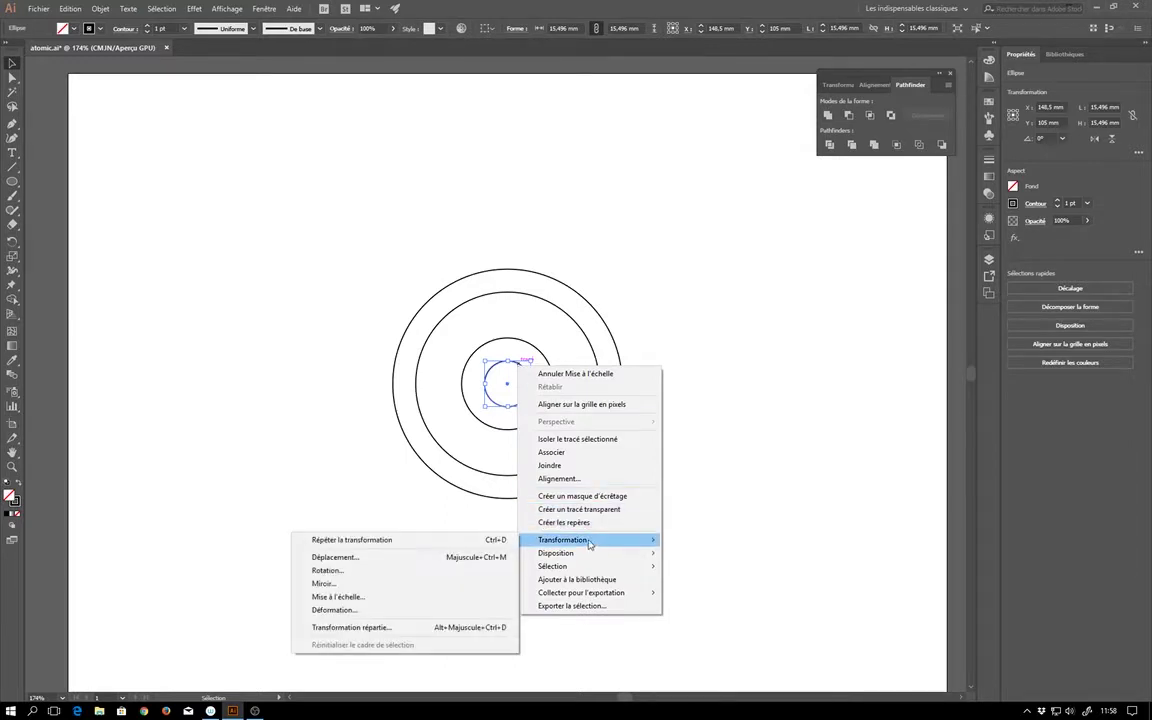
pyautogui.click(430, 598)
pyautogui.write('600')
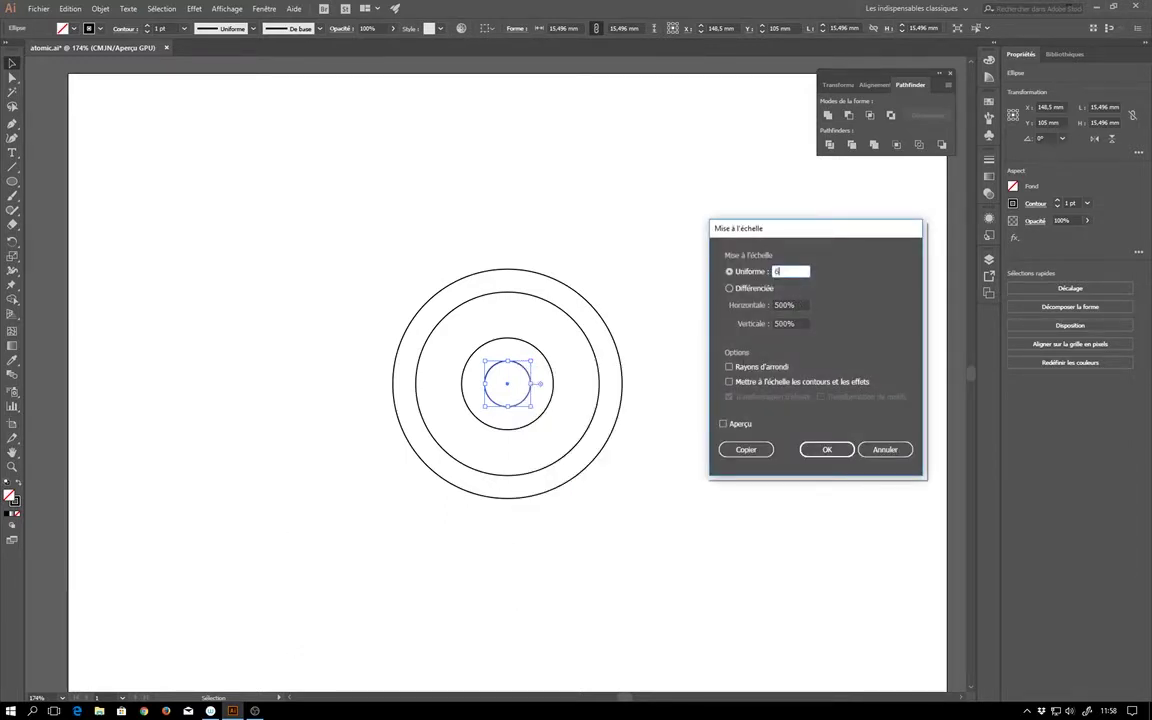
pyautogui.click(738, 449)
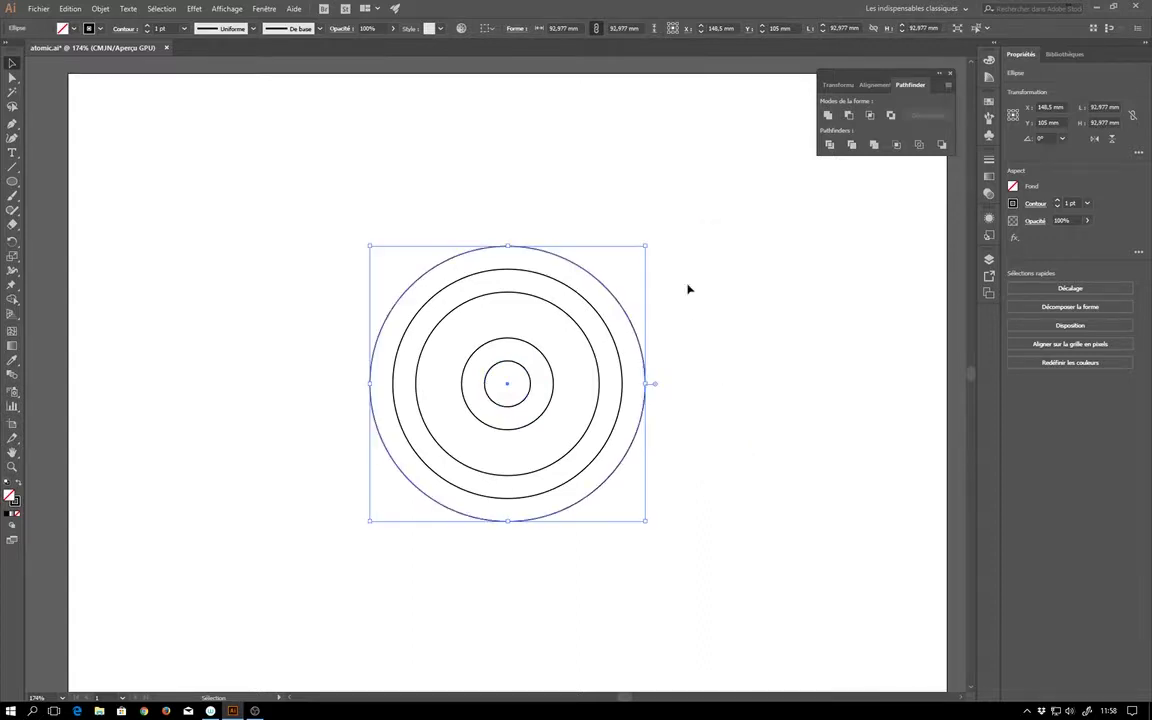
pyautogui.click(690, 251)
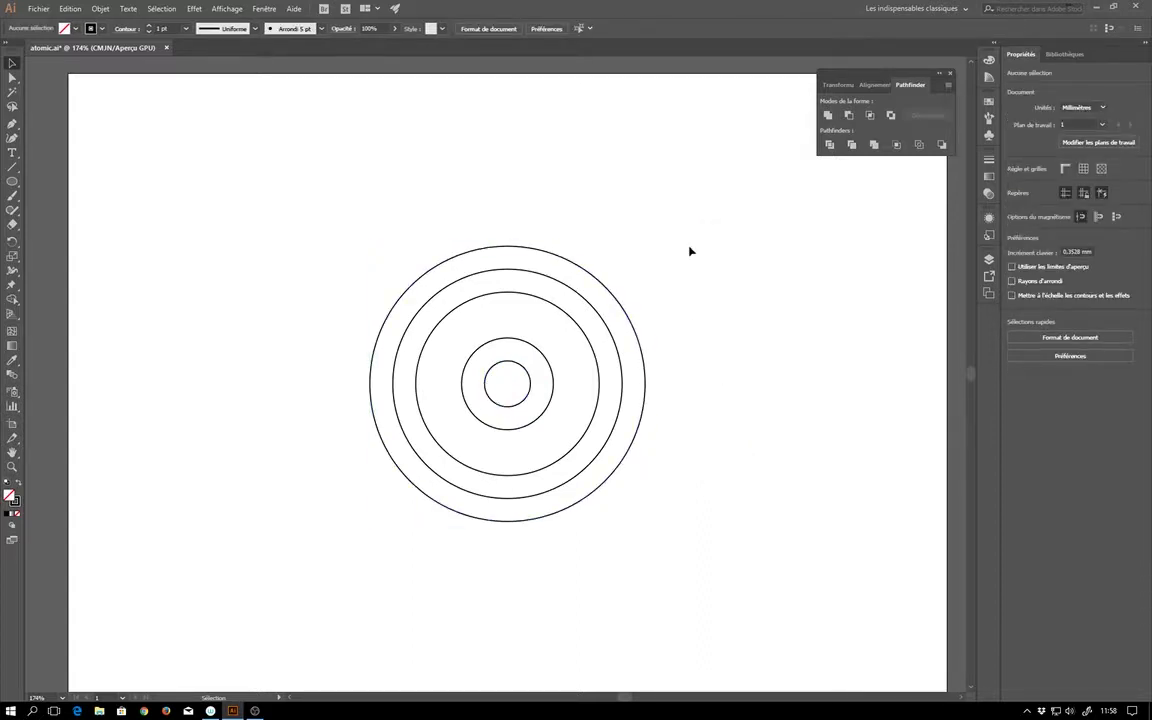
# - Subtract the second-largest circle from the outermost circle with Pathfinder to form the outer ring
pyautogui.click(585, 270)
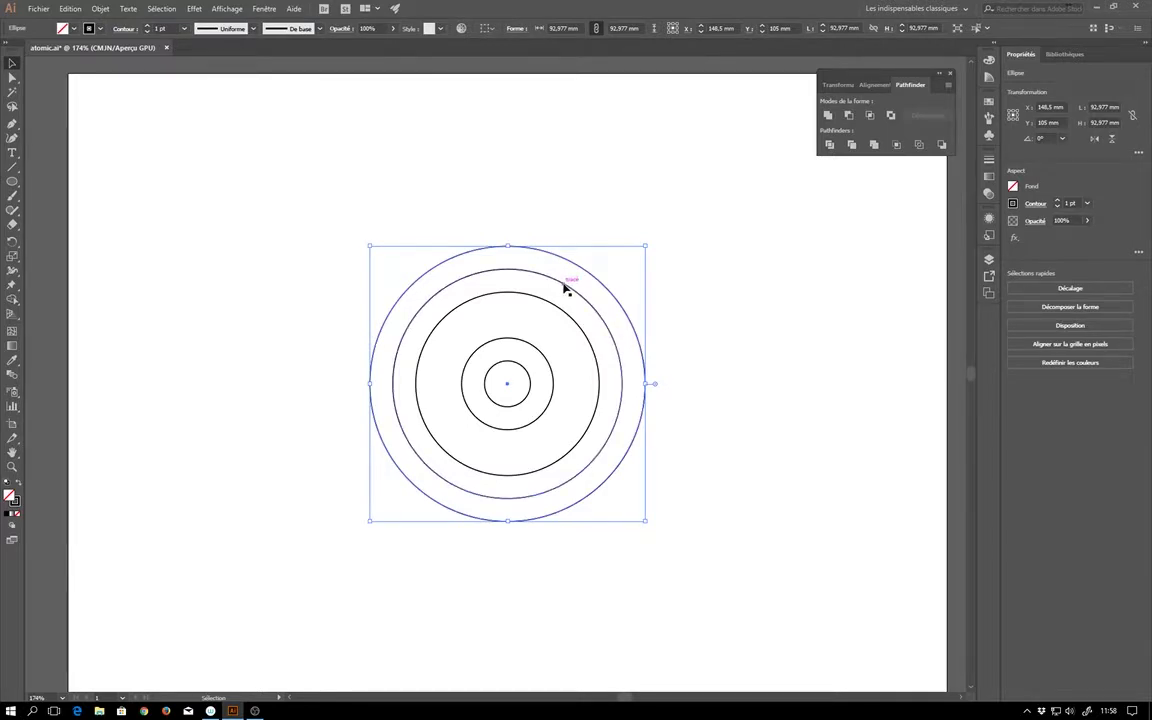
pyautogui.keyDown('shift'); pyautogui.click(566, 284); pyautogui.keyUp('shift')
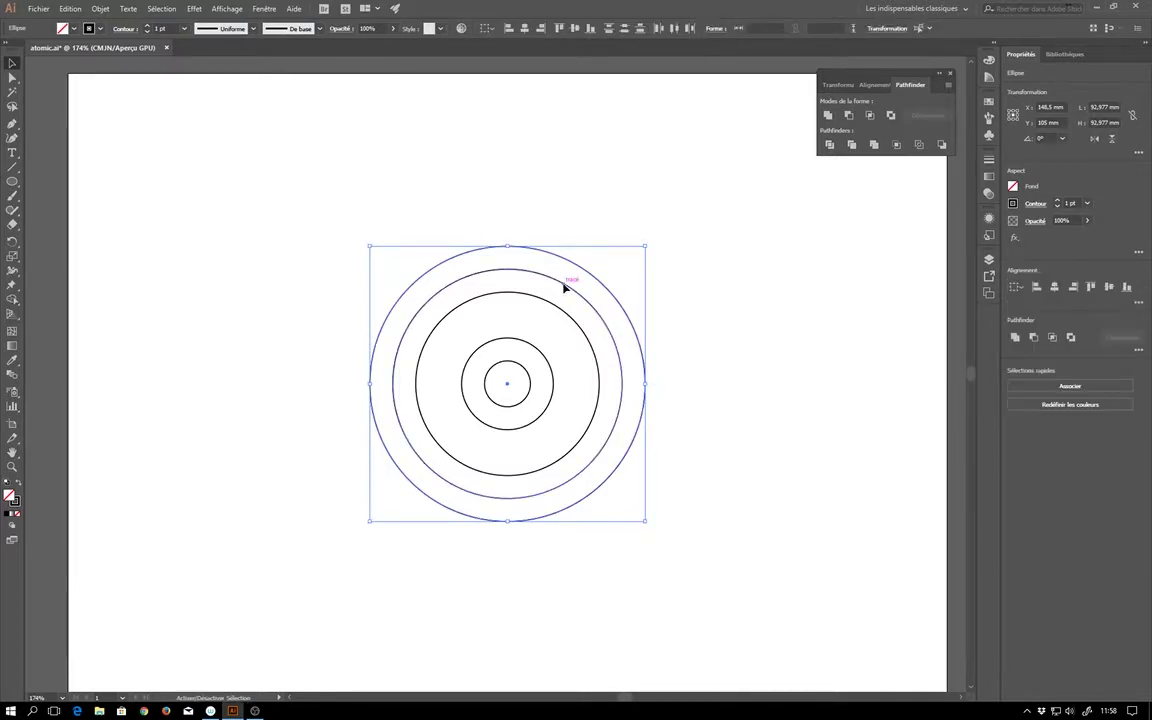
pyautogui.click(848, 116)
pyautogui.click(666, 203)
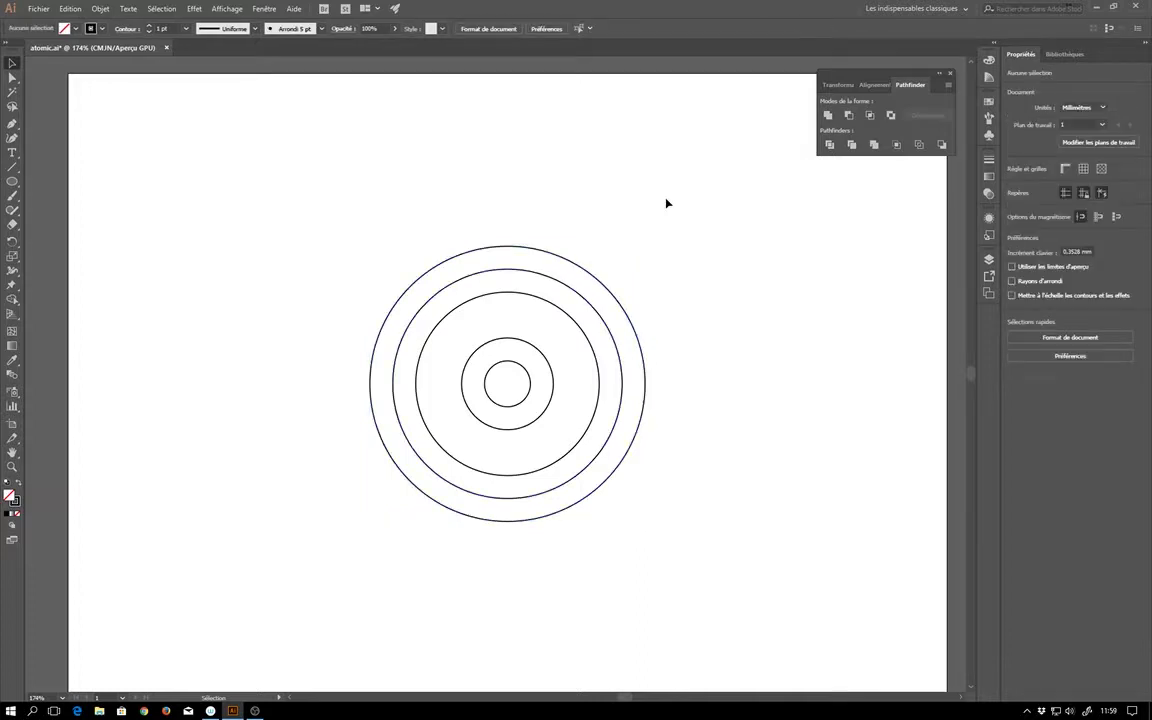
# - Subtract the second-smallest circle from the third circle with Pathfinder to form the inner ring
pyautogui.click(531, 349)
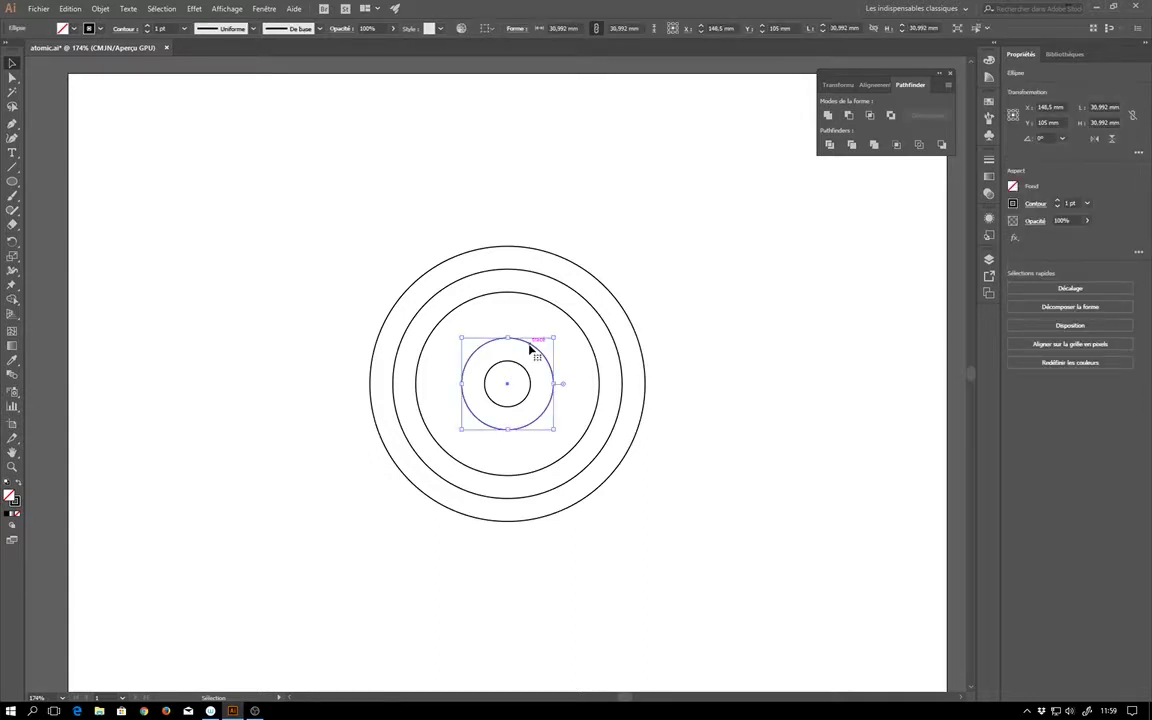
pyautogui.keyDown('shift'); pyautogui.click(508, 293); pyautogui.keyUp('shift')
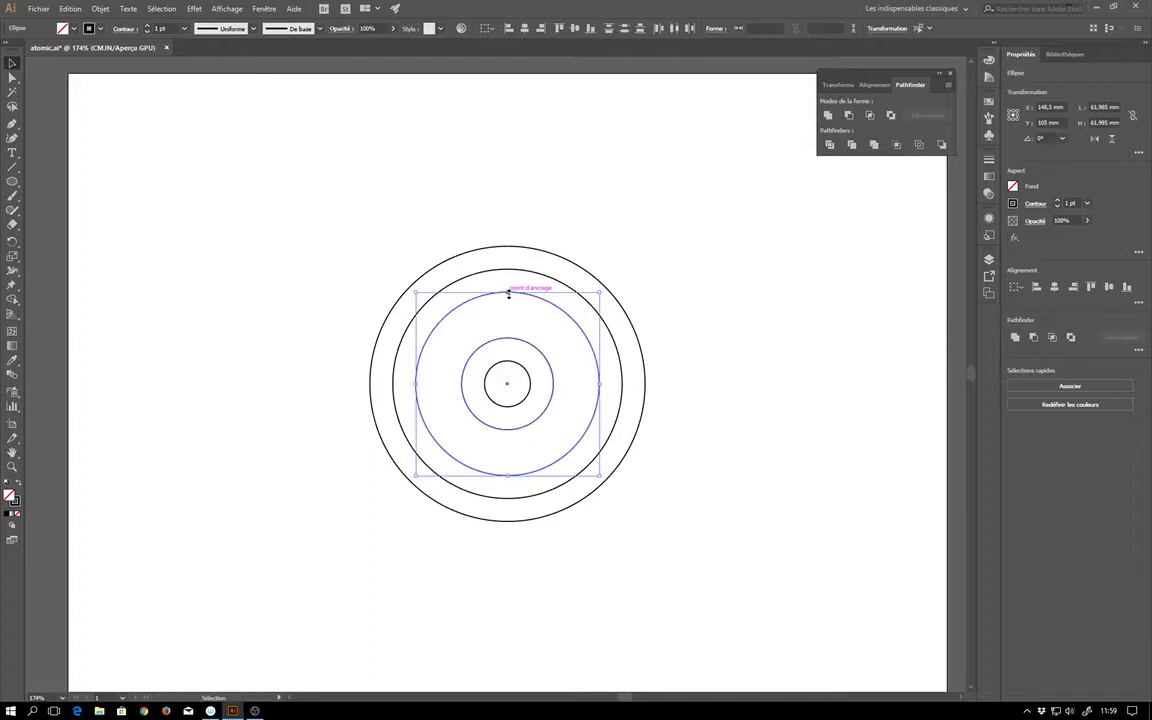
pyautogui.click(849, 117)
pyautogui.click(600, 245)
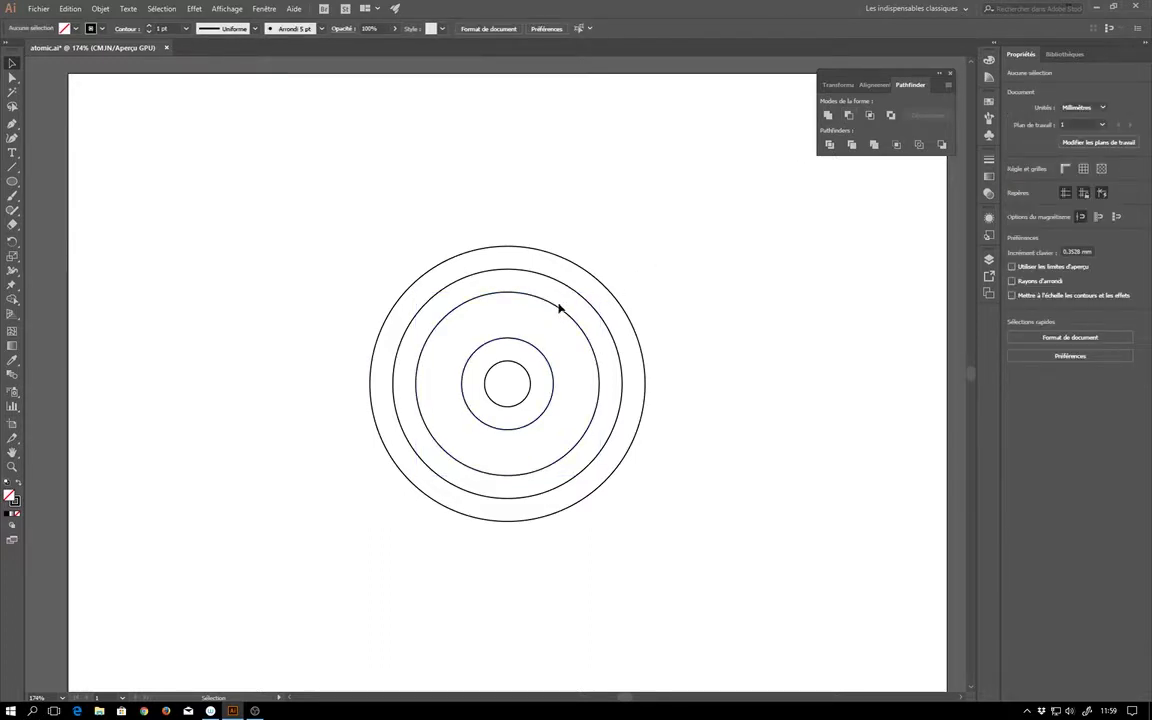
# - Draw a three-sided polygon about 62 by 54 mm from the centre of the circles, pointing up with a horizontal base
pyautogui.click(12, 181)
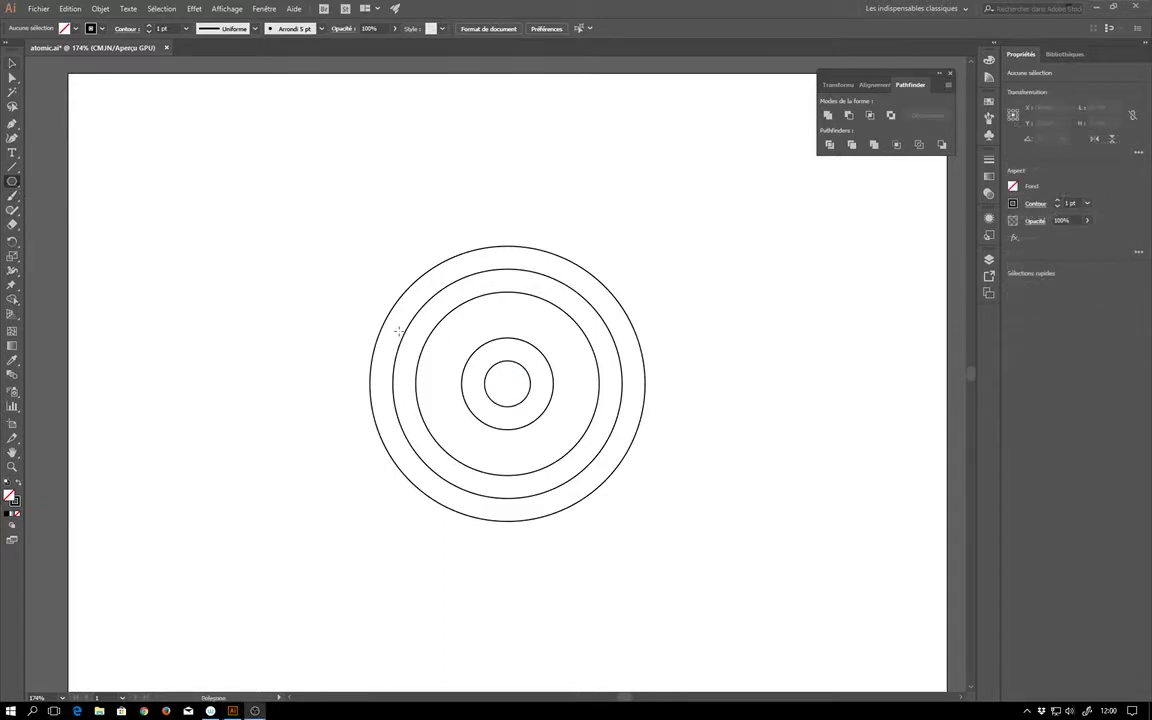
pyautogui.click(13, 182)
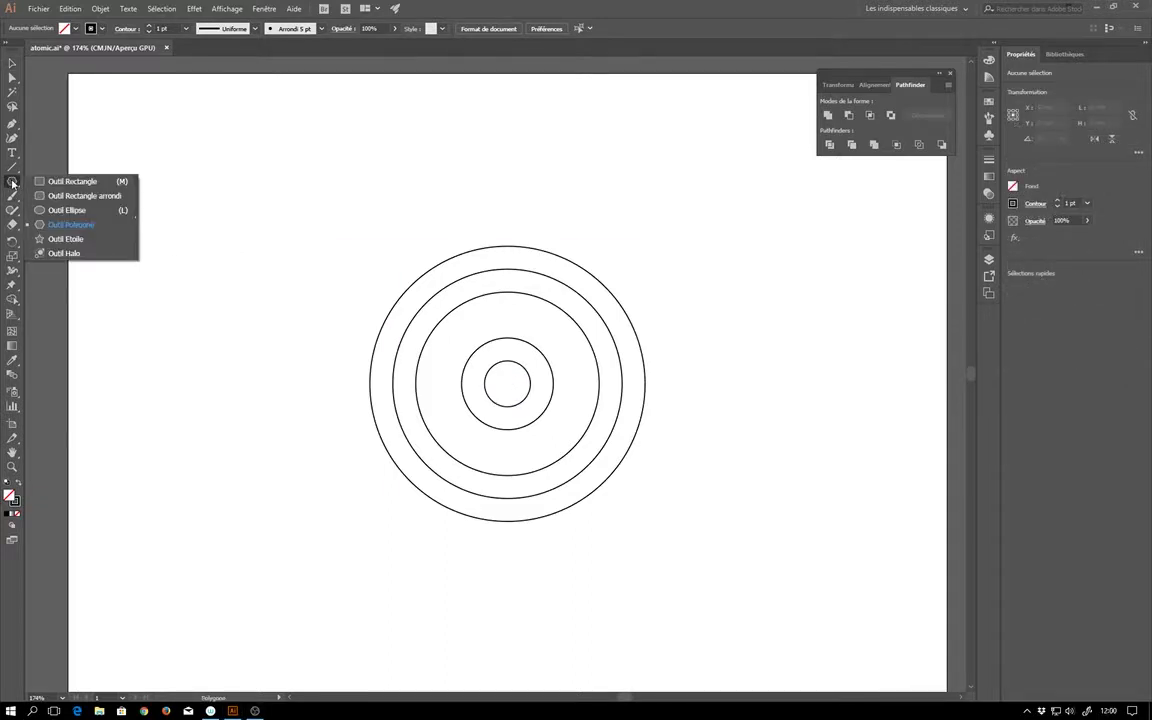
pyautogui.click(67, 210)
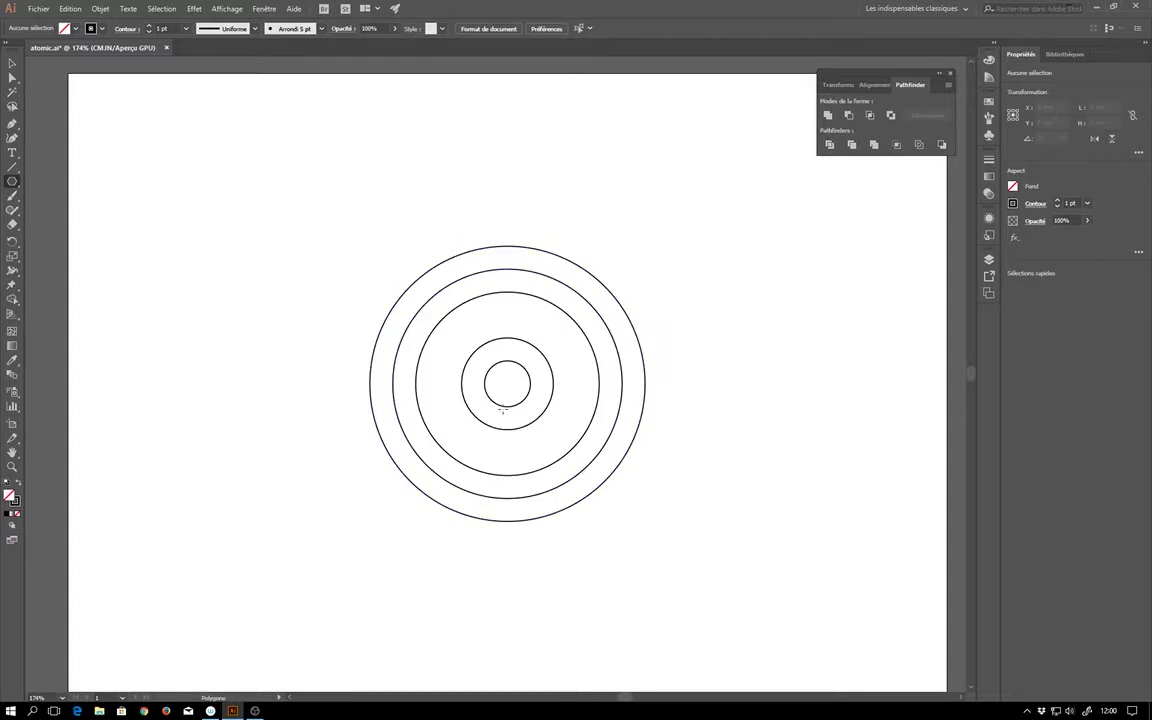
pyautogui.moveTo(504, 383); pyautogui.dragTo(542, 451)
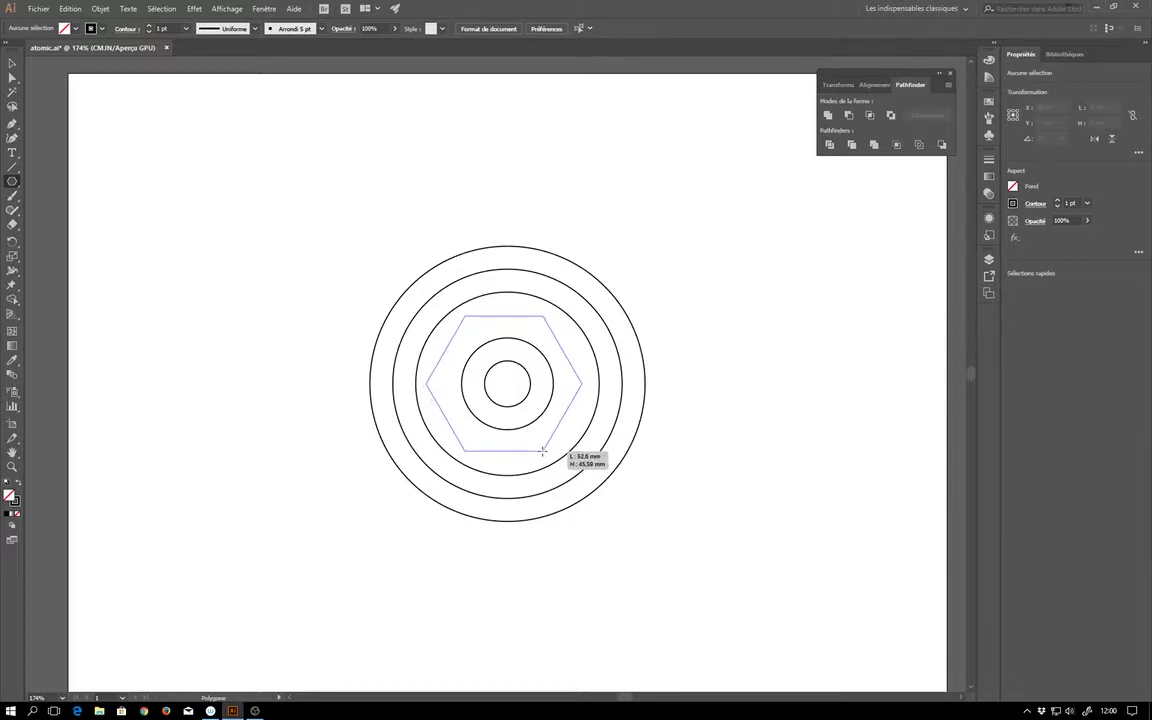
pyautogui.press('Down')
pyautogui.moveTo(542, 451); pyautogui.dragTo(573, 425)
pyautogui.press('Down')
pyautogui.press('Down')
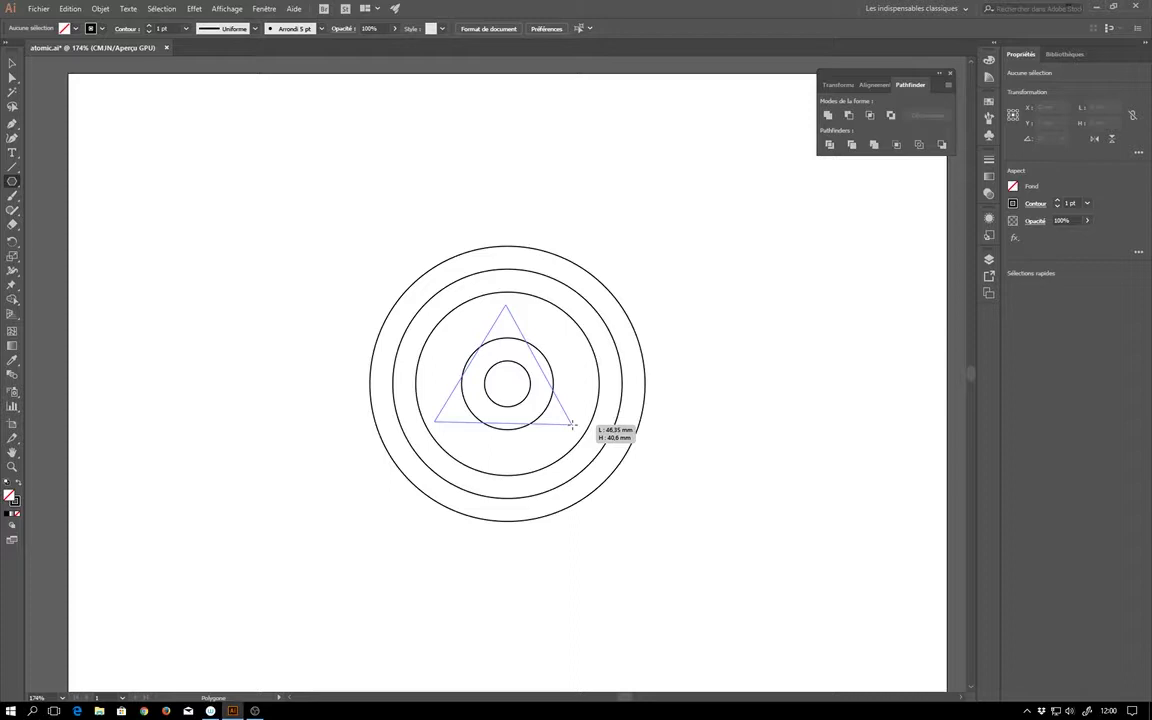
pyautogui.press('Up')
pyautogui.press('Up')
pyautogui.press('Up')
pyautogui.press('Up')
pyautogui.moveTo(573, 425); pyautogui.dragTo(598, 434)
pyautogui.press('Up')
pyautogui.press('Up')
pyautogui.press('Up')
pyautogui.press('Up')
pyautogui.press('Up')
pyautogui.press('Up')
pyautogui.press('Down')
pyautogui.press('Down')
pyautogui.press('Down')
pyautogui.press('Down')
pyautogui.press('Down')
pyautogui.press('Down')
pyautogui.press('Down')
pyautogui.press('Down')
pyautogui.press('Down')
pyautogui.press('Down')
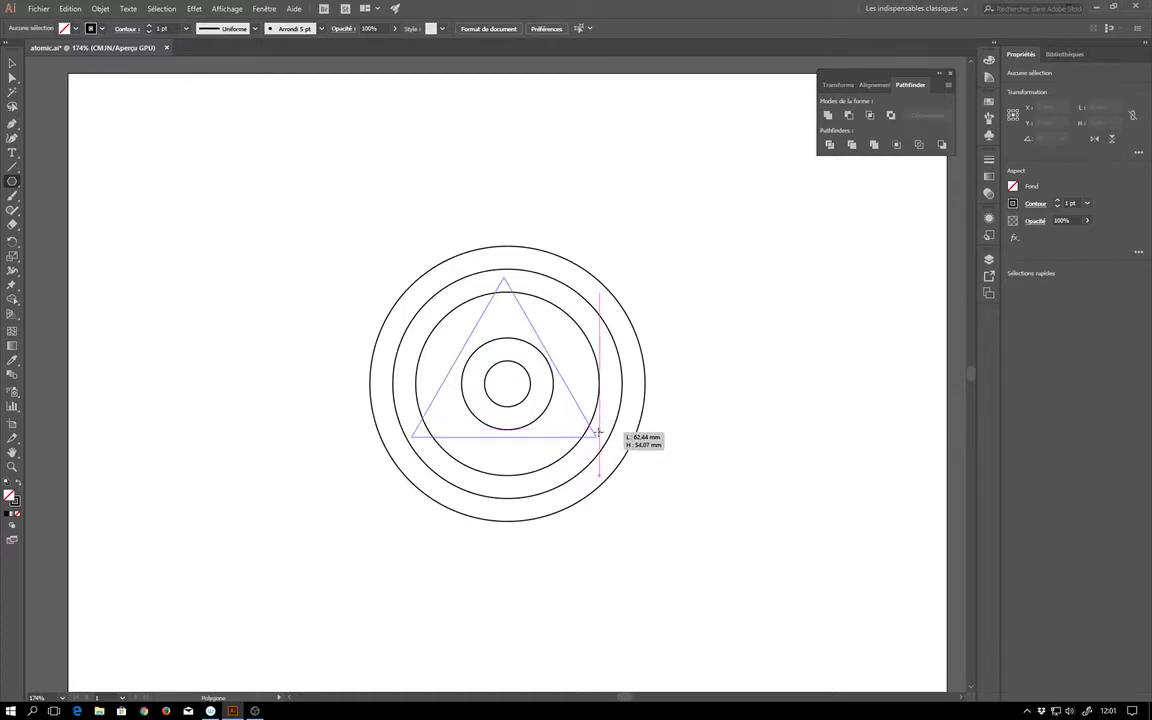
pyautogui.moveTo(598, 432); pyautogui.dragTo(598, 434)
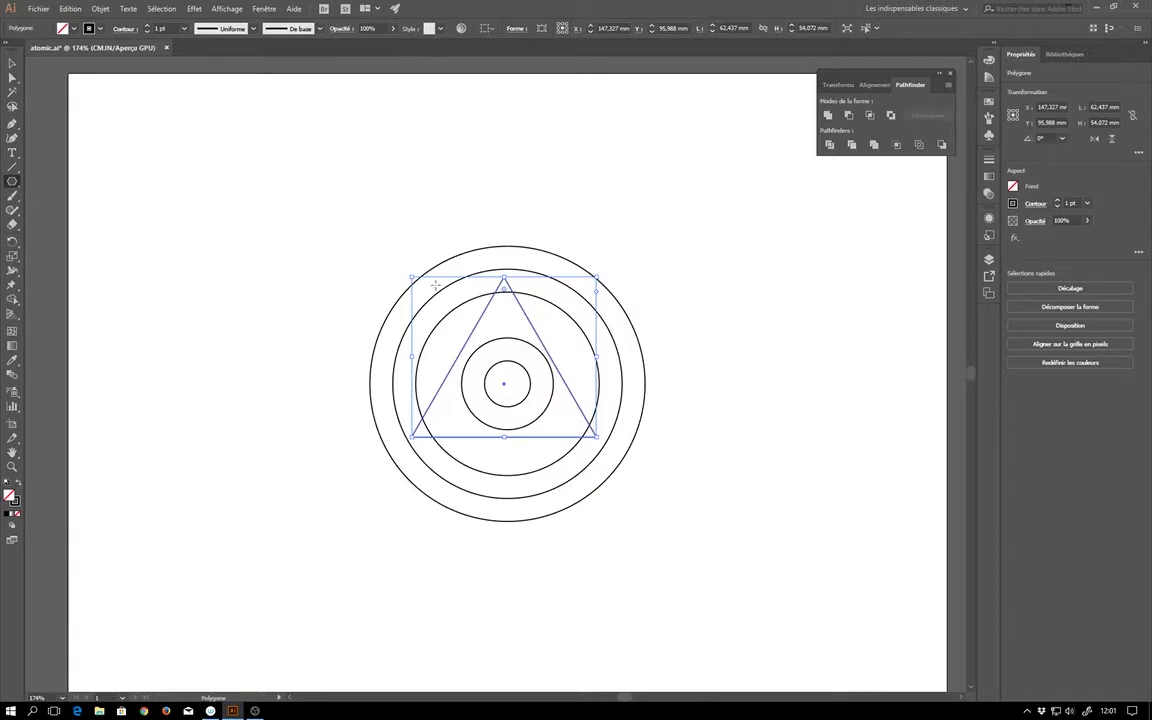
# - Move the triangle so its apex sits exactly on the common centre of the circles
pyautogui.click(11, 64)
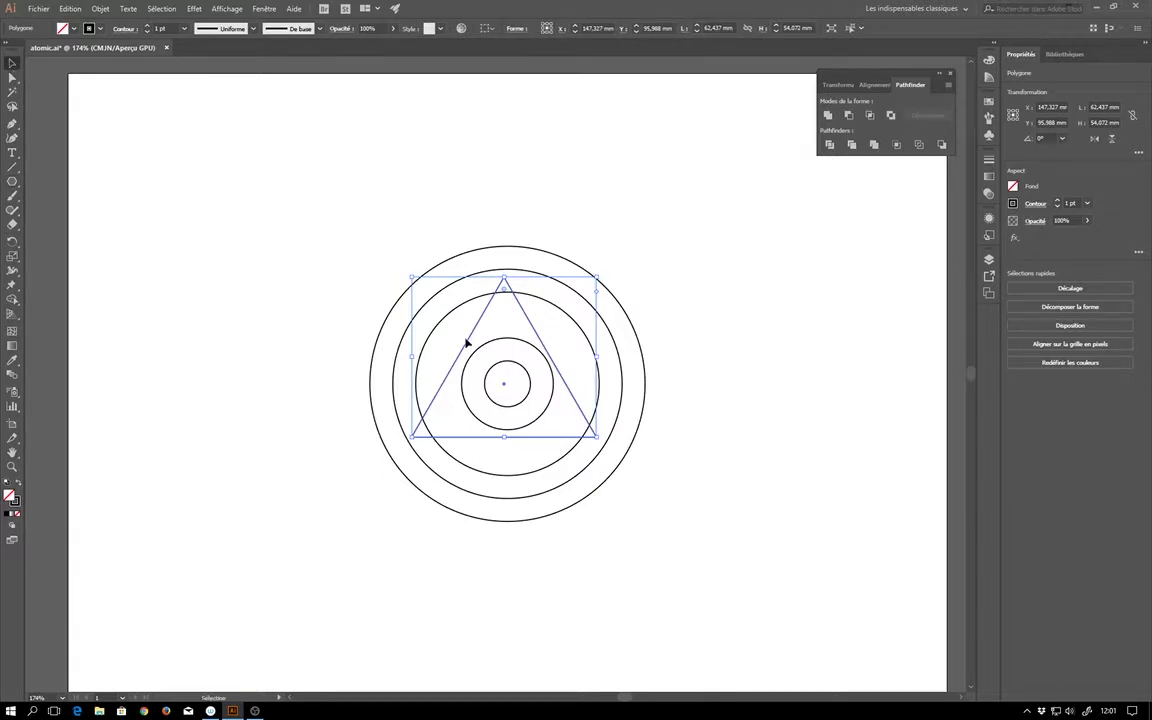
pyautogui.moveTo(534, 328); pyautogui.dragTo(538, 439)
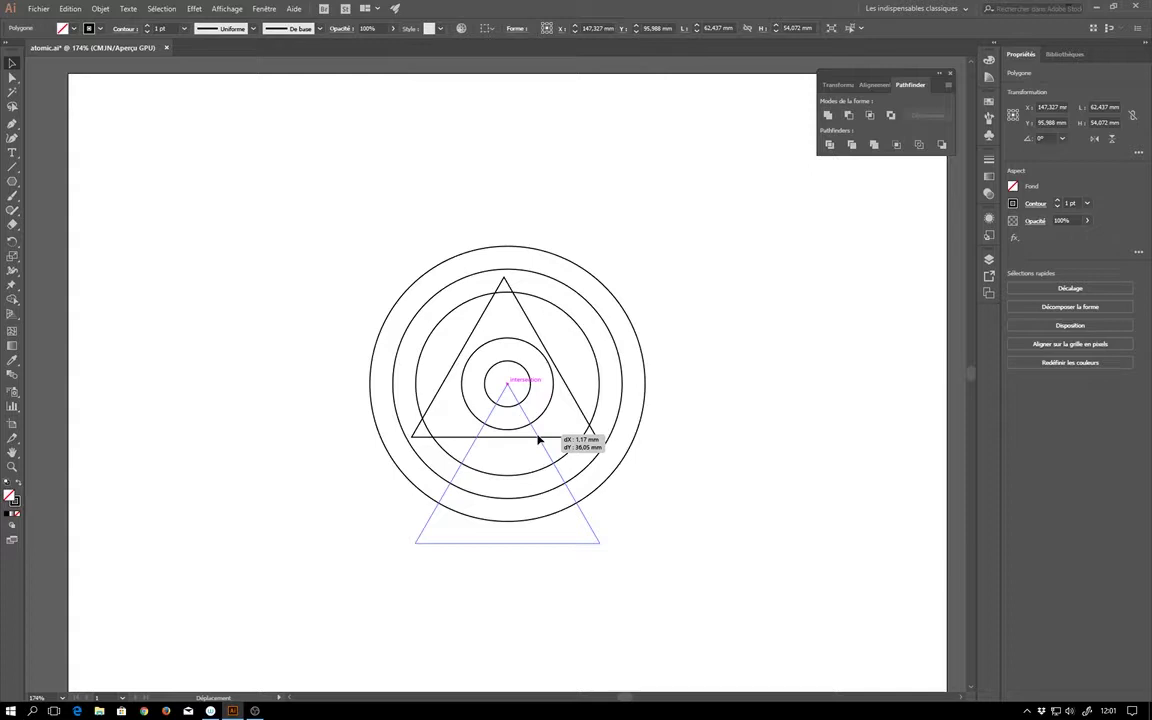
pyautogui.moveTo(538, 439); pyautogui.dragTo(538, 439)
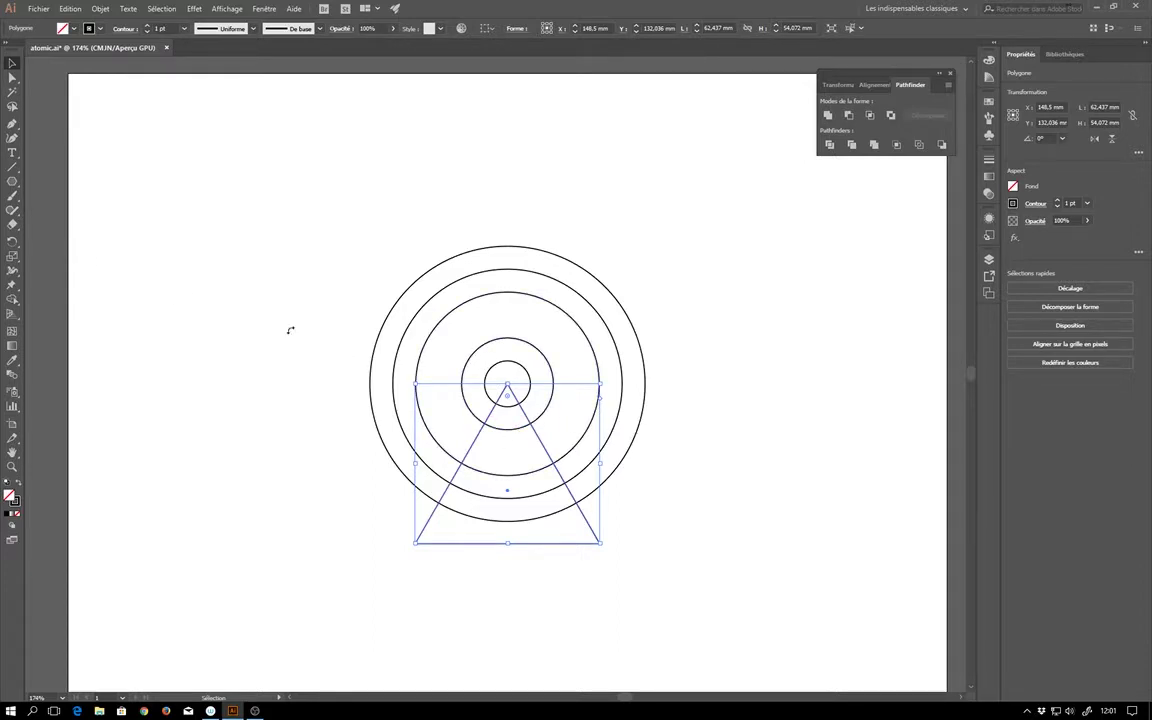
# - Create a copy of the triangle rotated 120° about its apex at the common centre of the circles
pyautogui.click(12, 241)
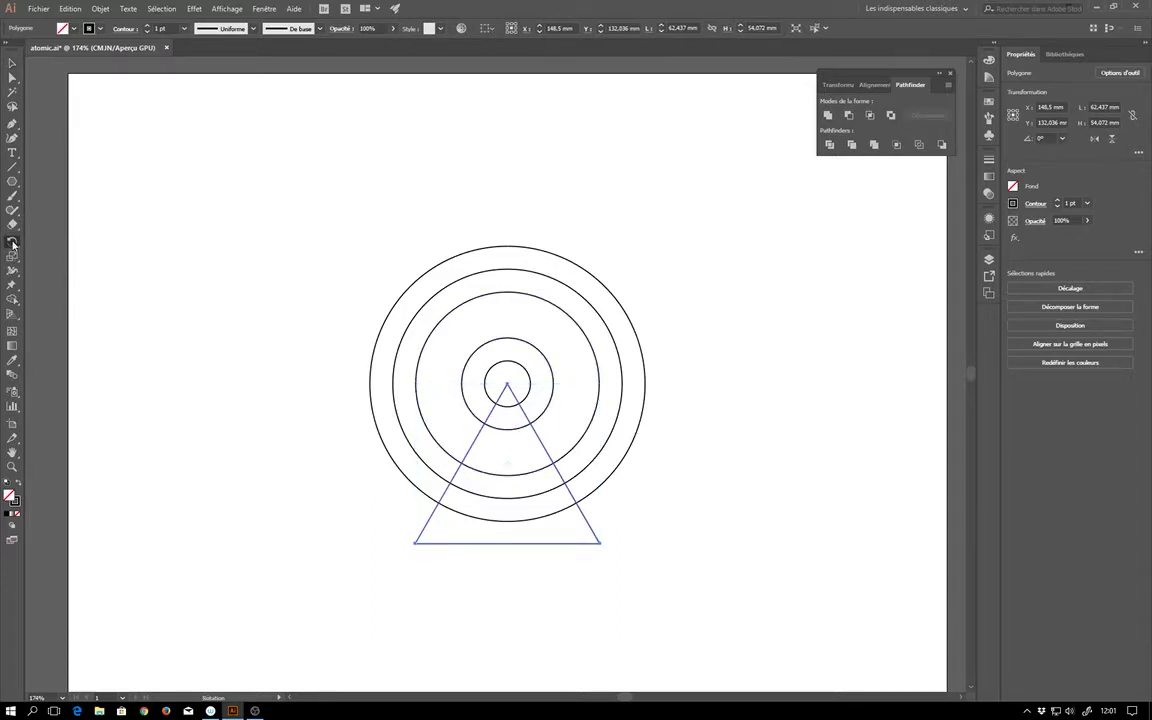
pyautogui.moveTo(13, 245); pyautogui.dragTo(69, 241)
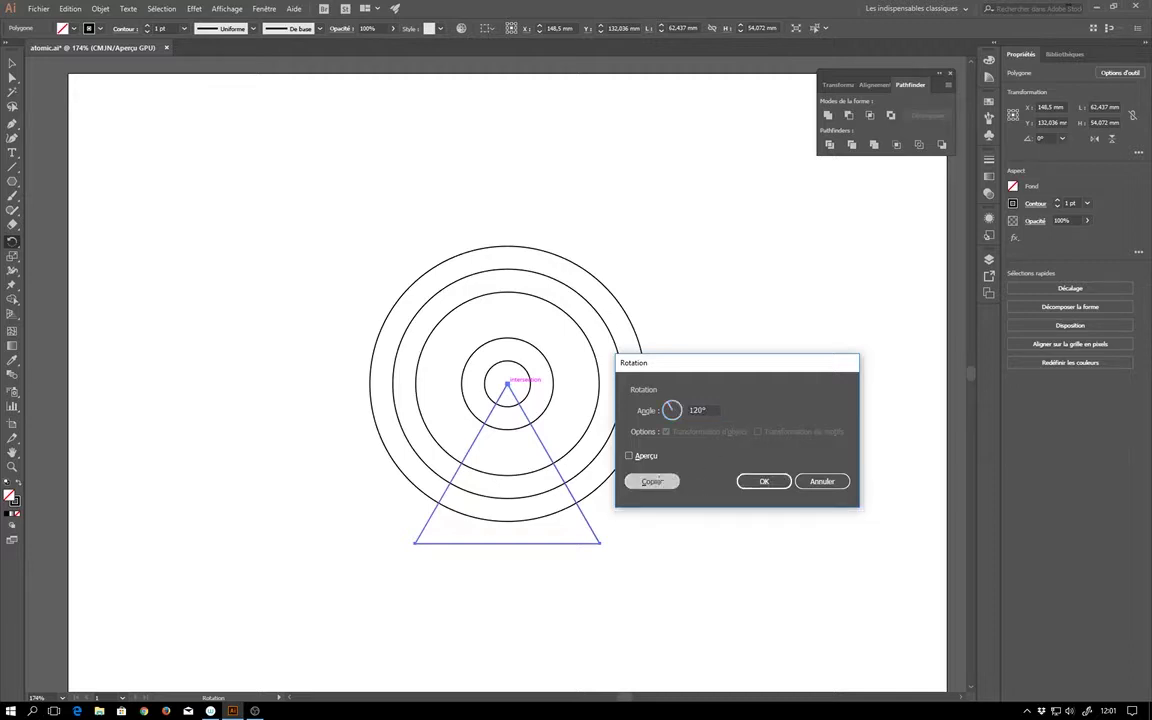
pyautogui.click(651, 481)
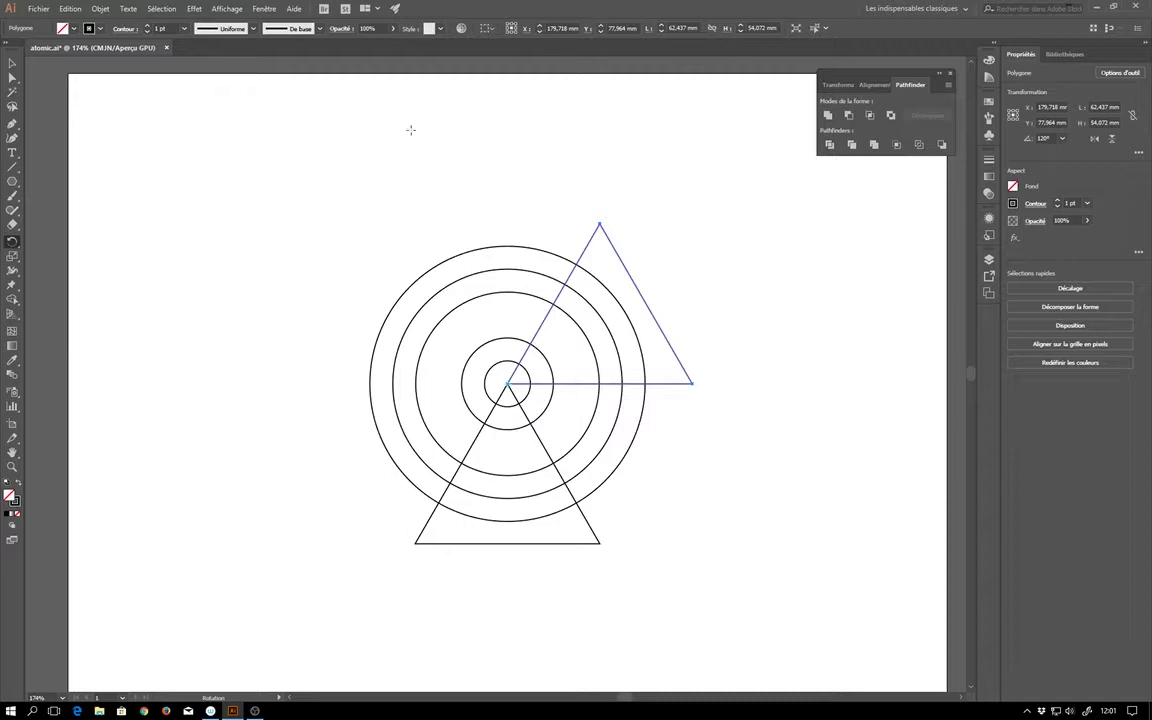
# - Repeat the rotated-copy transformation to add the third triangle around the centre, and clear the selection
pyautogui.click(97, 9)
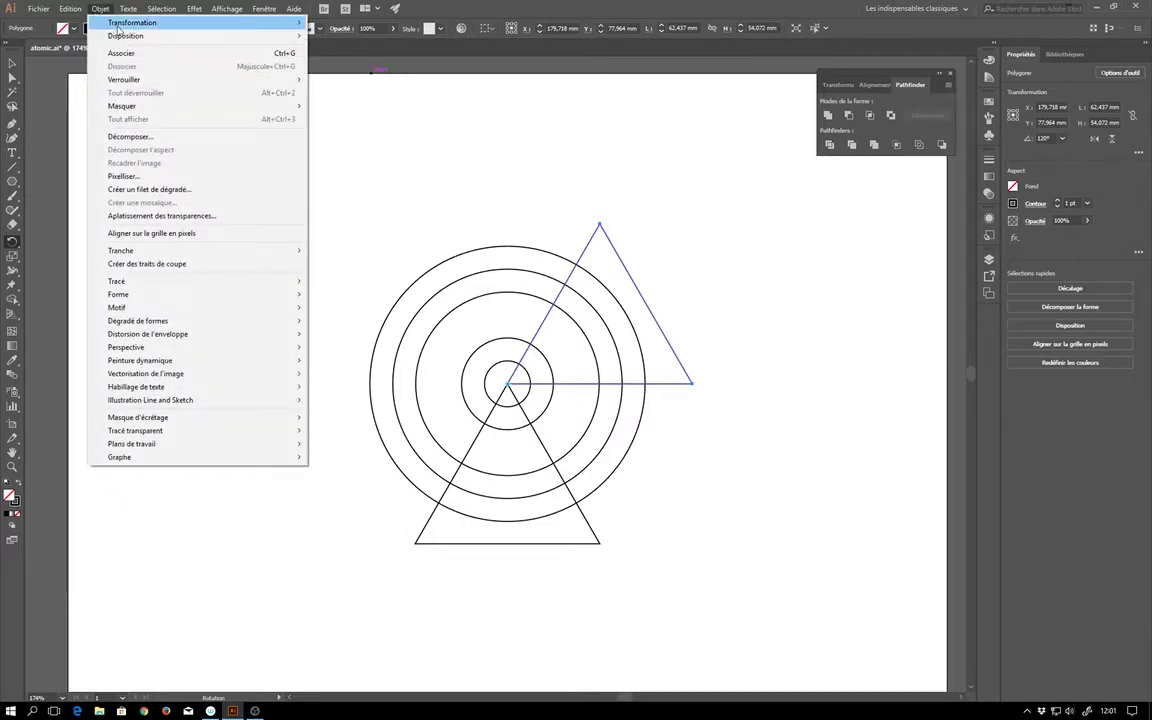
pyautogui.moveTo(186, 22)
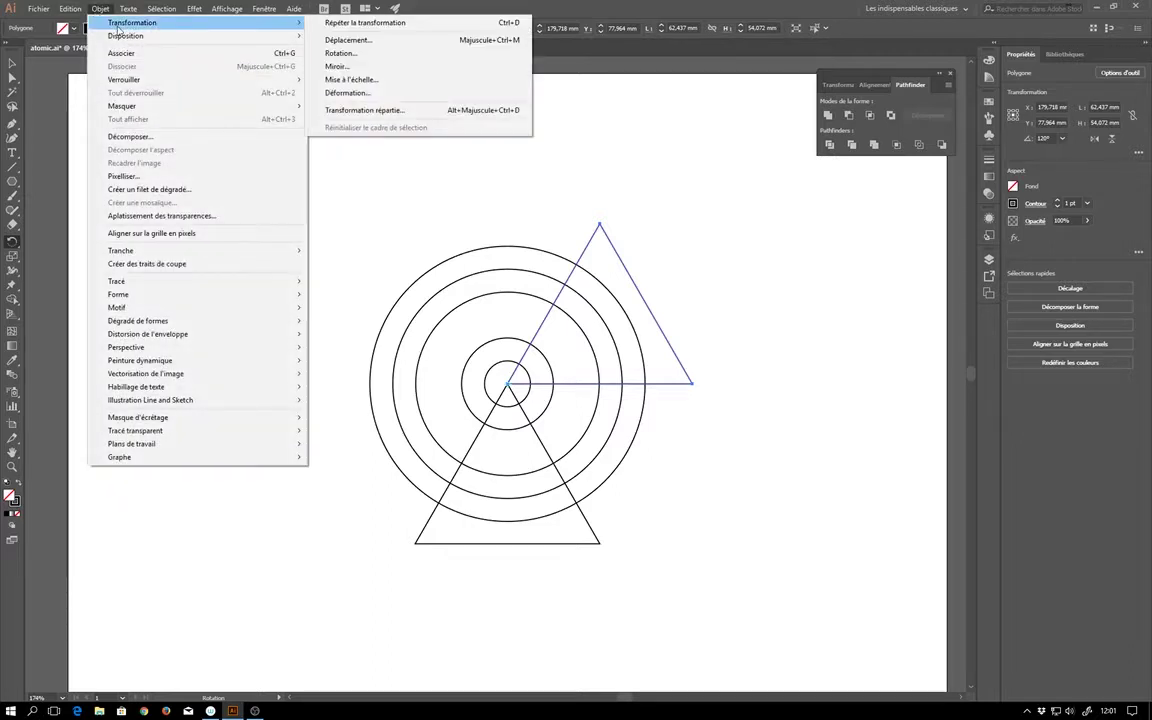
pyautogui.click(380, 24)
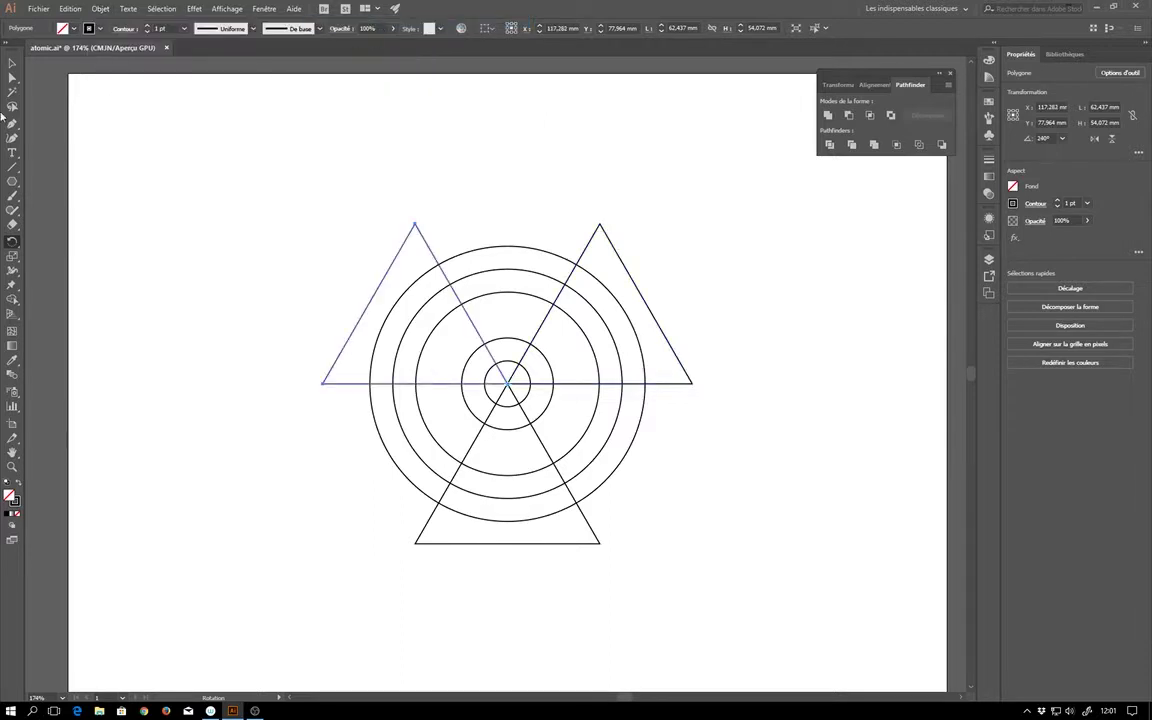
pyautogui.click(17, 66)
pyautogui.click(483, 224)
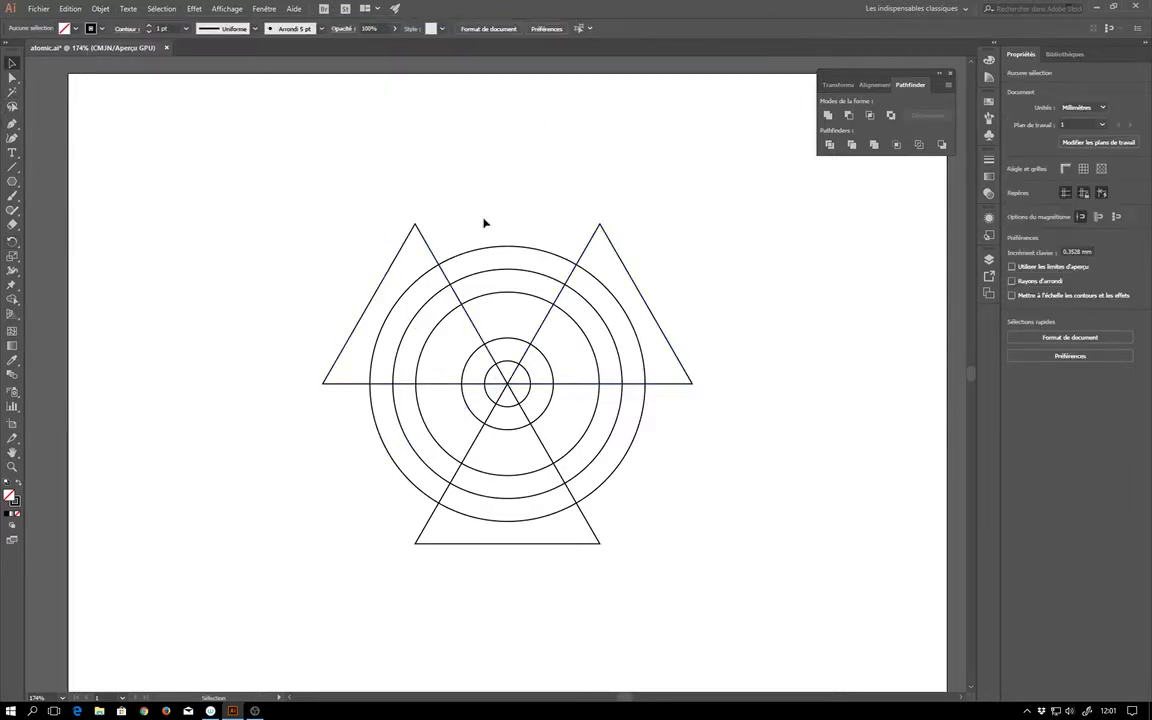
# - Divide the inner ring and the three triangles with Pathfinder, and ungroup the resulting pieces
pyautogui.click(509, 297)
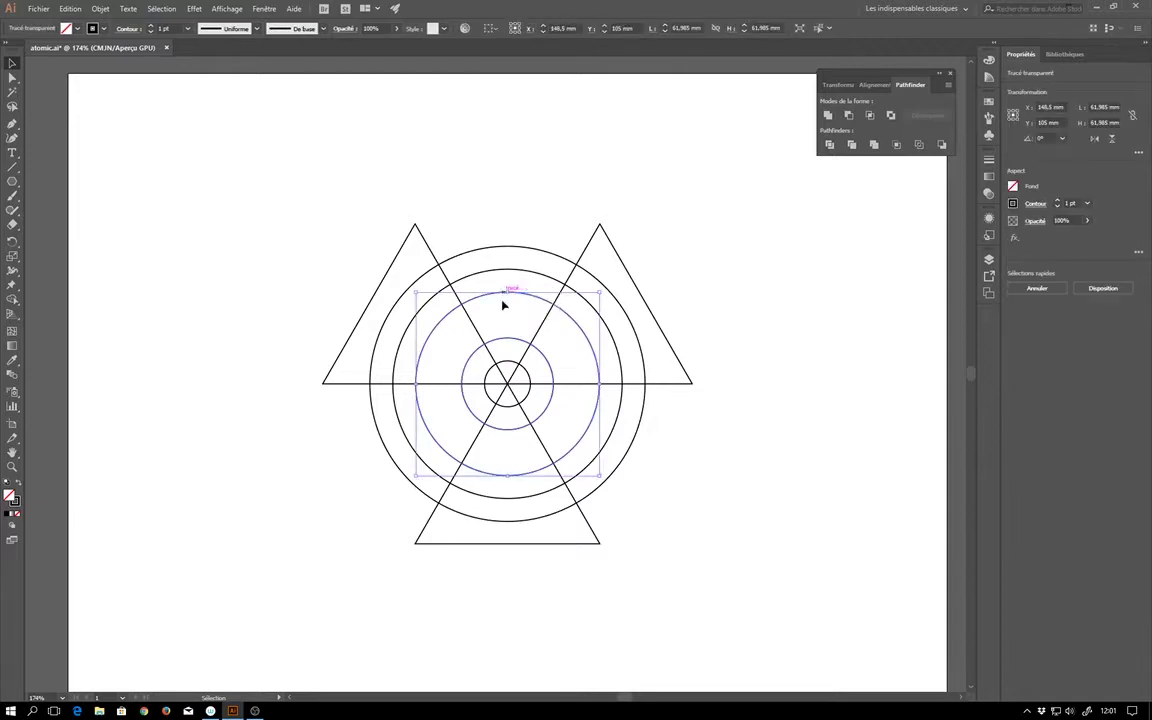
pyautogui.keyDown('shift'); pyautogui.click(430, 252); pyautogui.keyUp('shift')
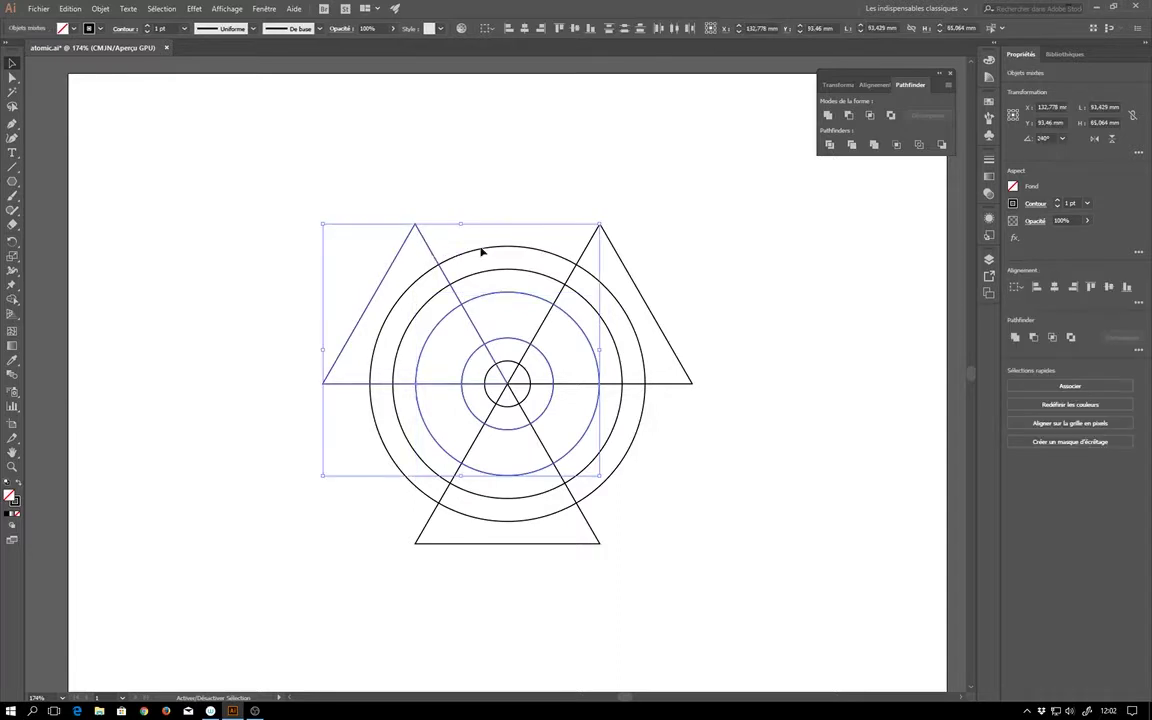
pyautogui.keyDown('shift'); pyautogui.click(617, 253); pyautogui.keyUp('shift')
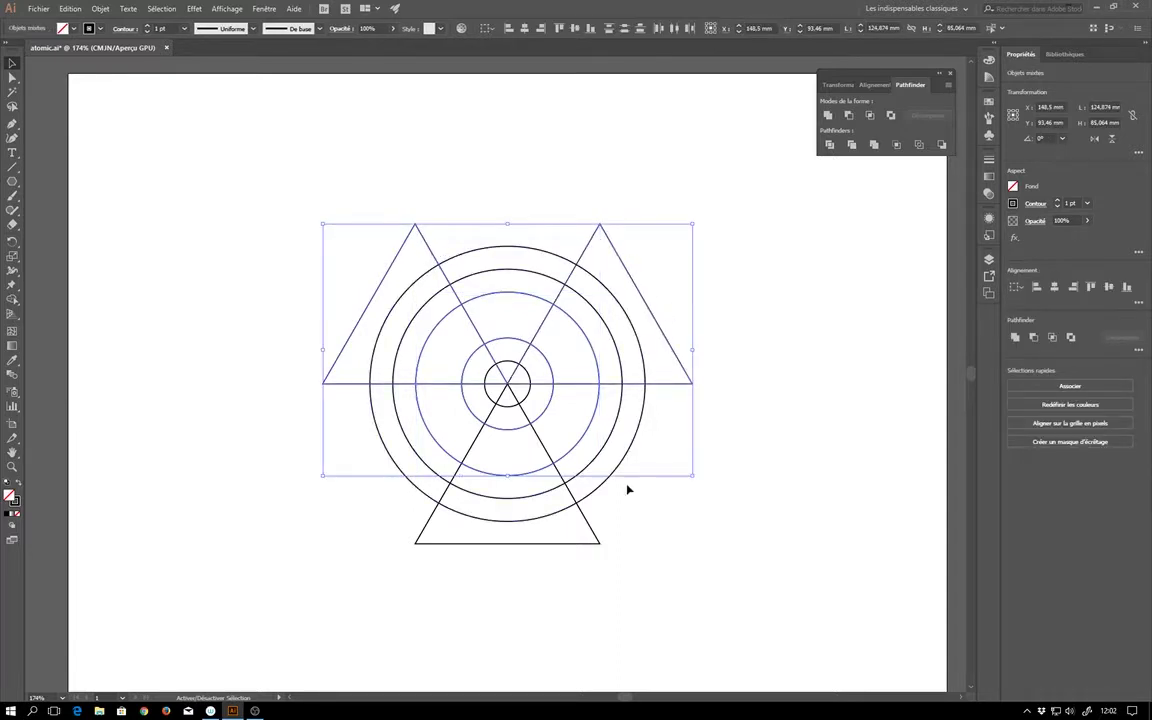
pyautogui.keyDown('shift'); pyautogui.click(591, 531); pyautogui.keyUp('shift')
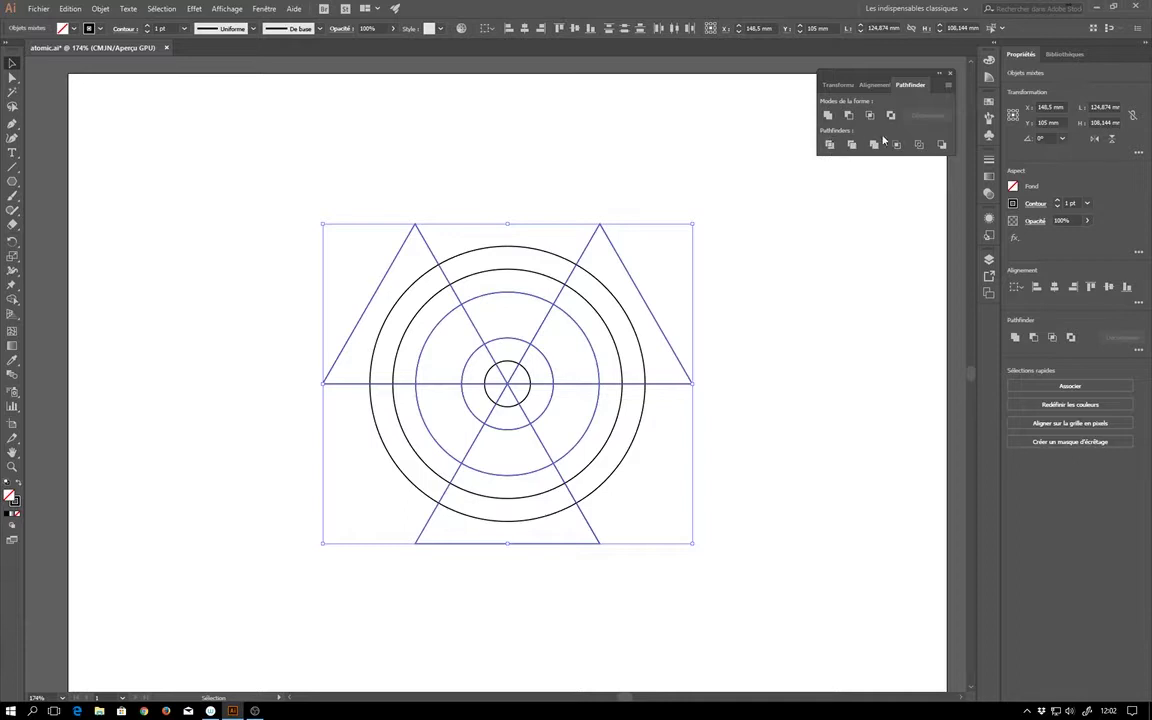
pyautogui.click(829, 145)
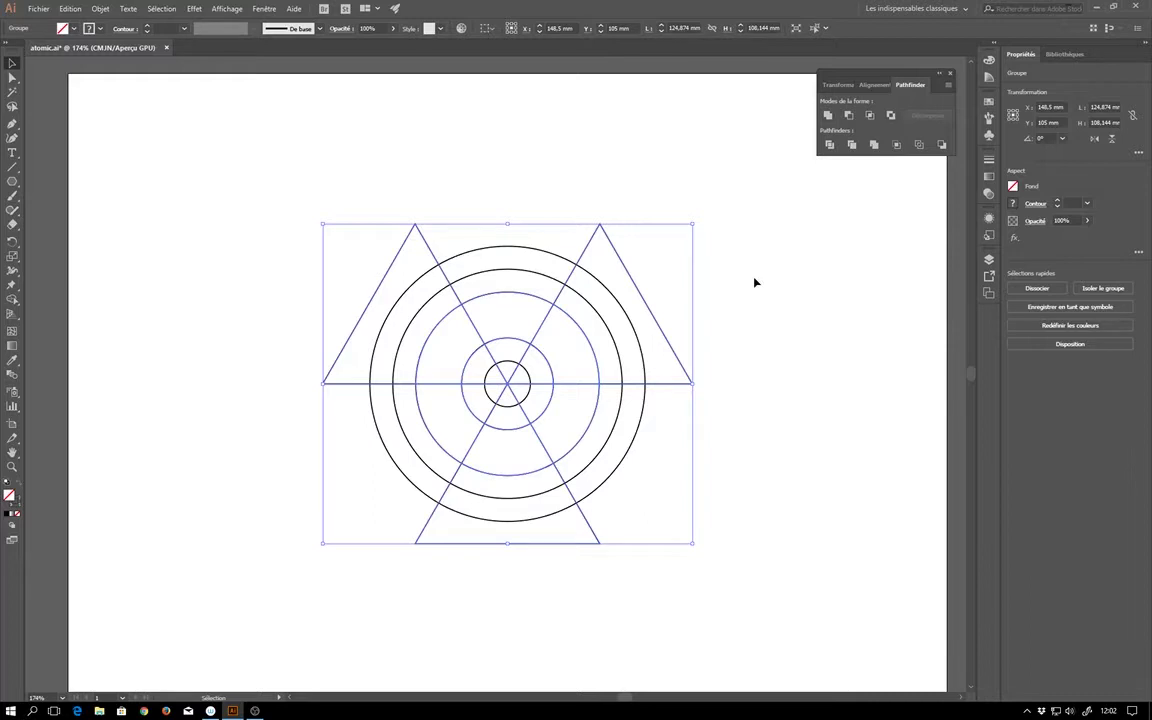
pyautogui.rightClick(576, 329)
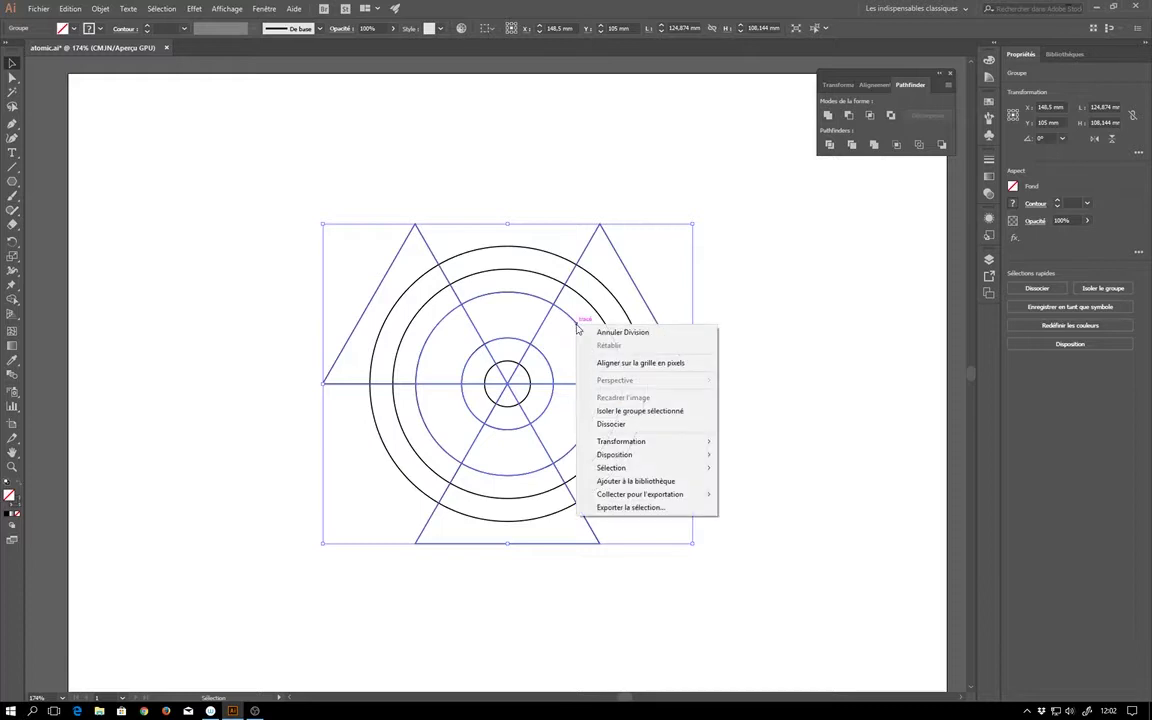
pyautogui.click(600, 424)
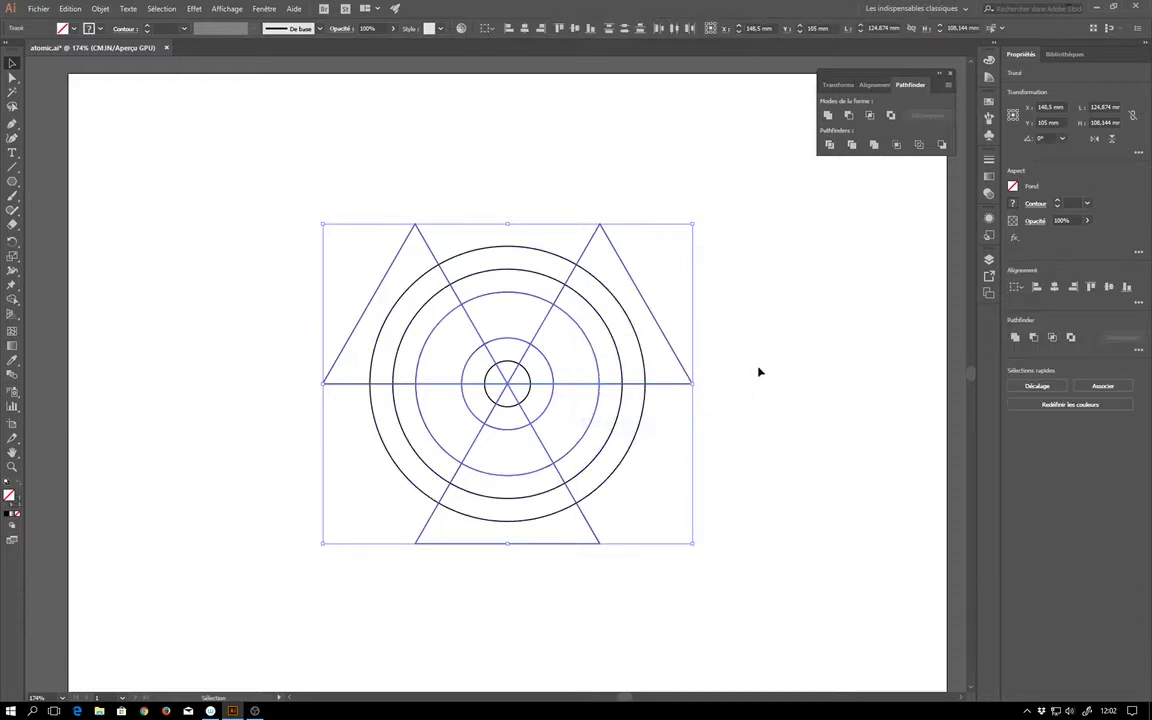
pyautogui.click(768, 366)
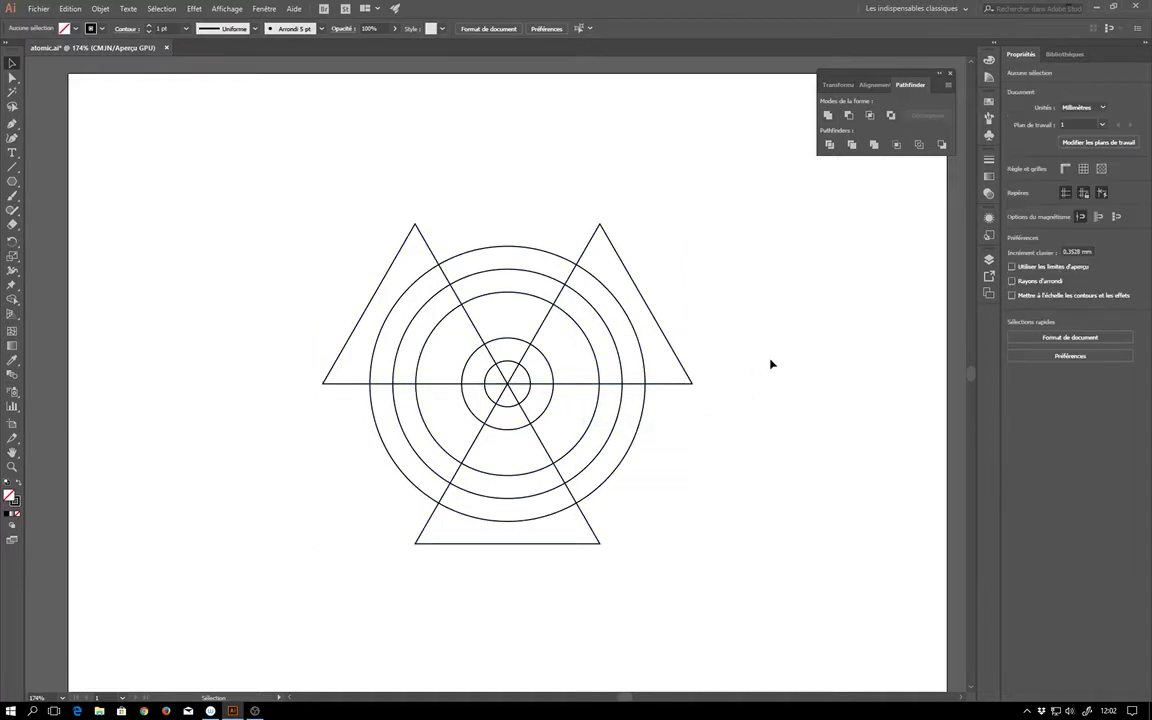
# - Delete the three outer triangle pieces that extend beyond the inner ring
pyautogui.click(661, 333)
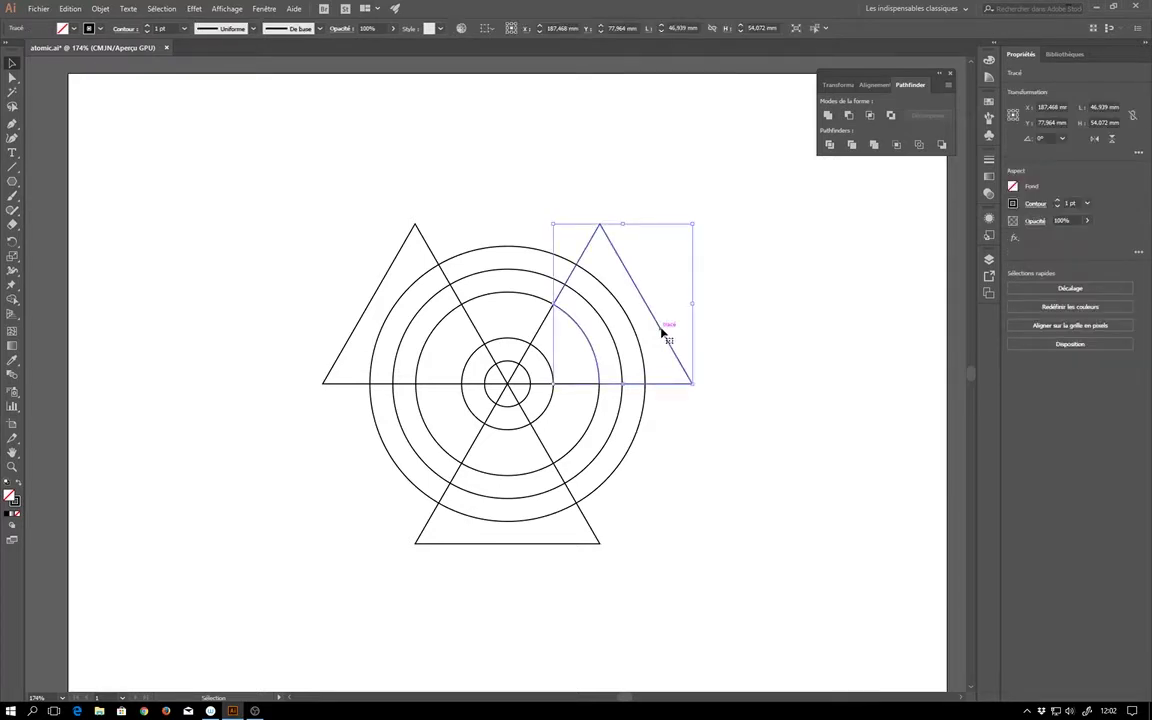
pyautogui.press('Delete')
pyautogui.click(425, 244)
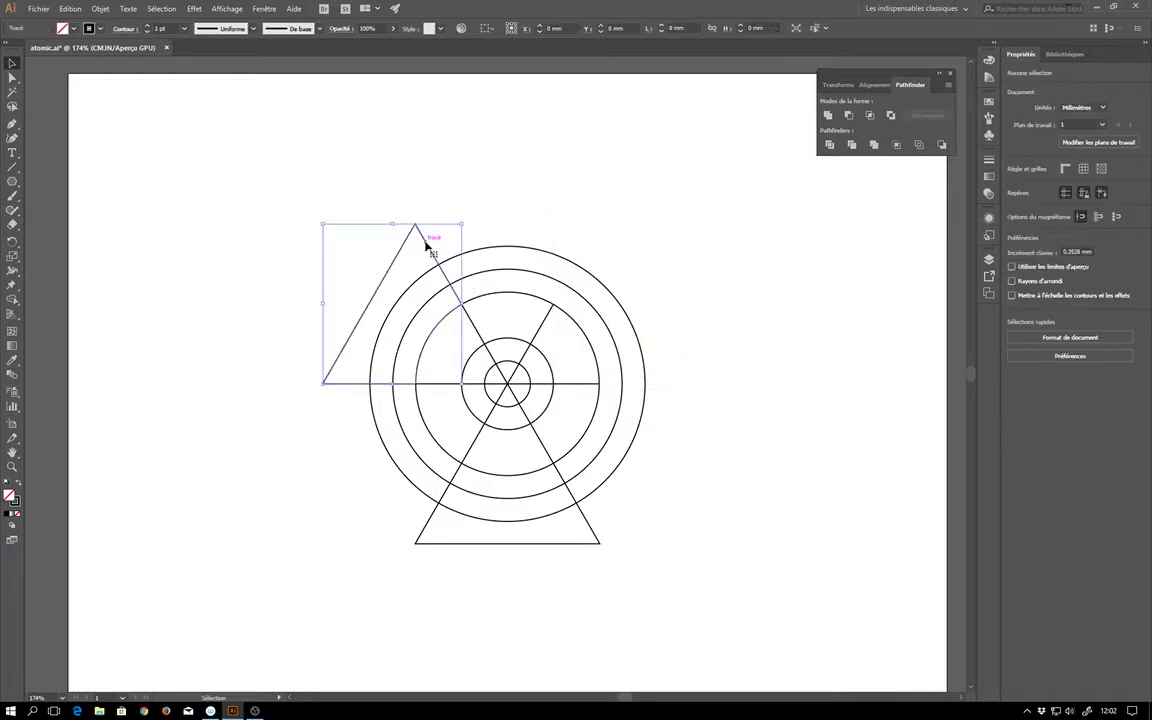
pyautogui.press('Delete')
pyautogui.click(473, 544)
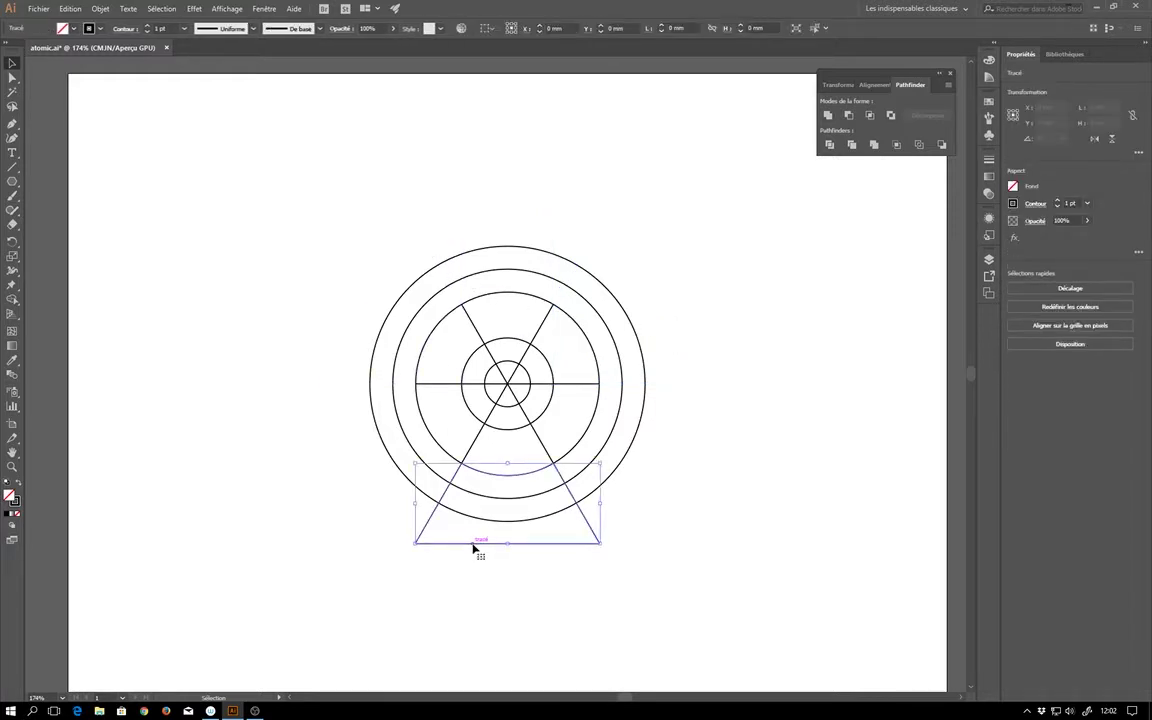
pyautogui.press('Delete')
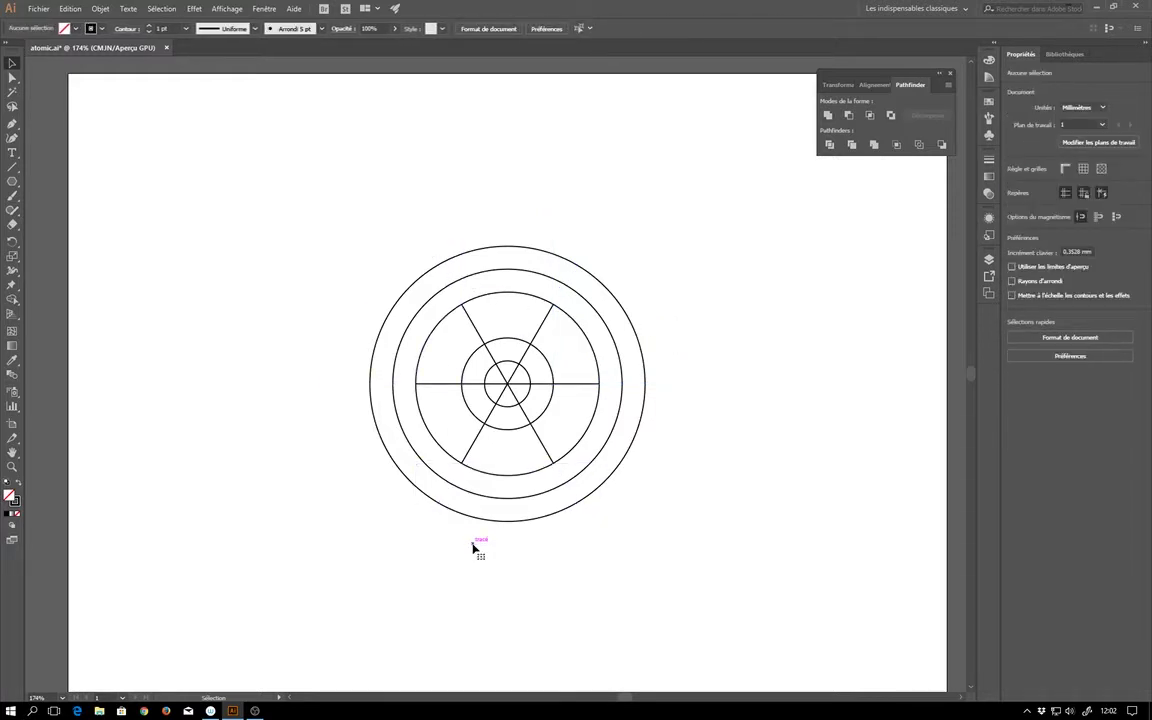
# - Delete the three inner-ring segments lying between the triangles so only the three blades remain
pyautogui.click(549, 405)
pyautogui.press('Delete')
pyautogui.click(520, 299)
pyautogui.press('Delete')
pyautogui.click(430, 432)
pyautogui.press('Delete')
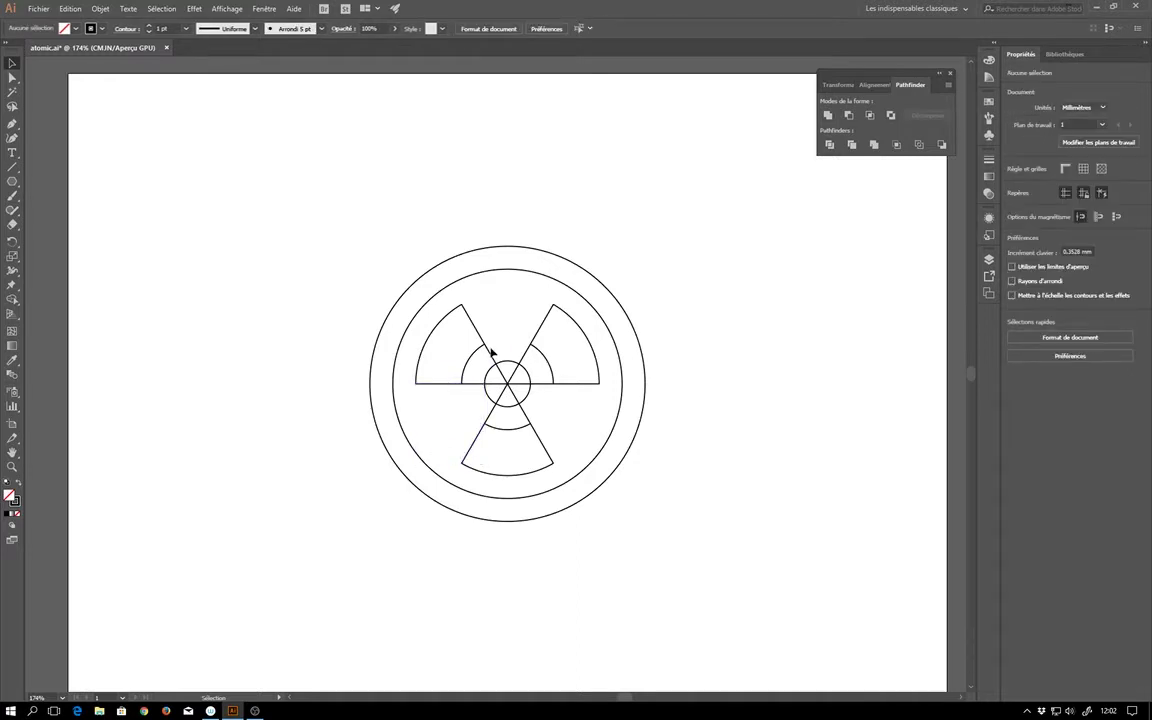
# - Delete the triangle tips between the three blades and the common centre
pyautogui.click(526, 358)
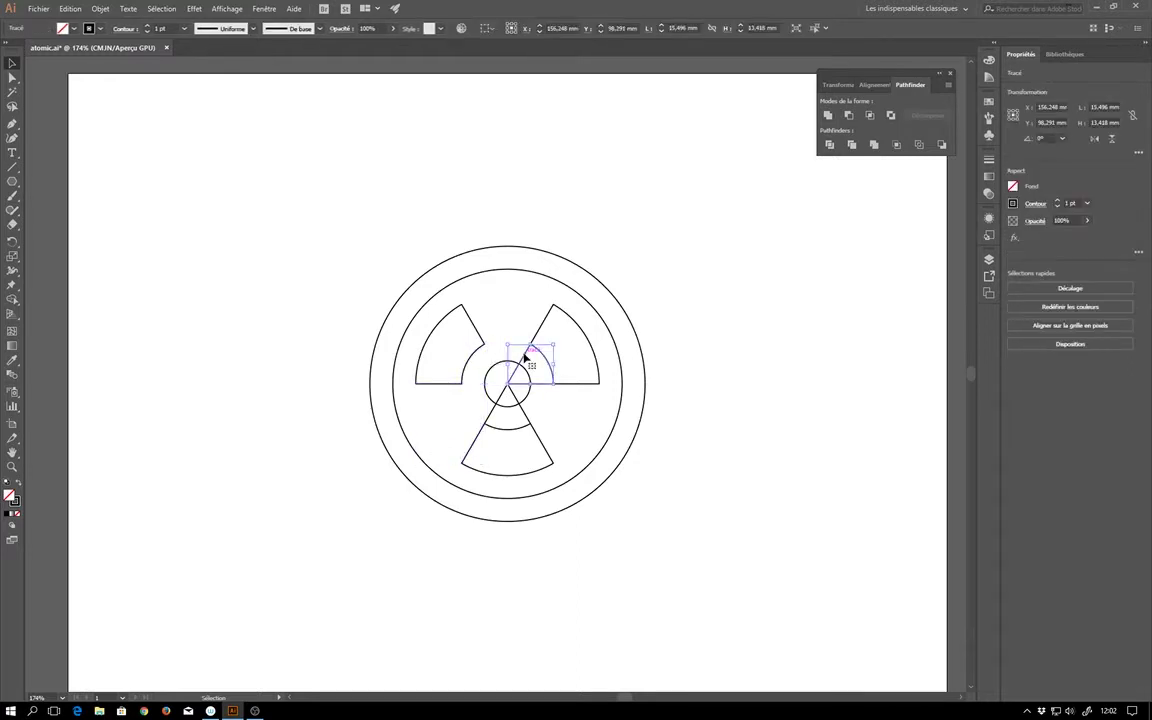
pyautogui.press('Delete')
pyautogui.click(522, 412)
pyautogui.press('Delete')
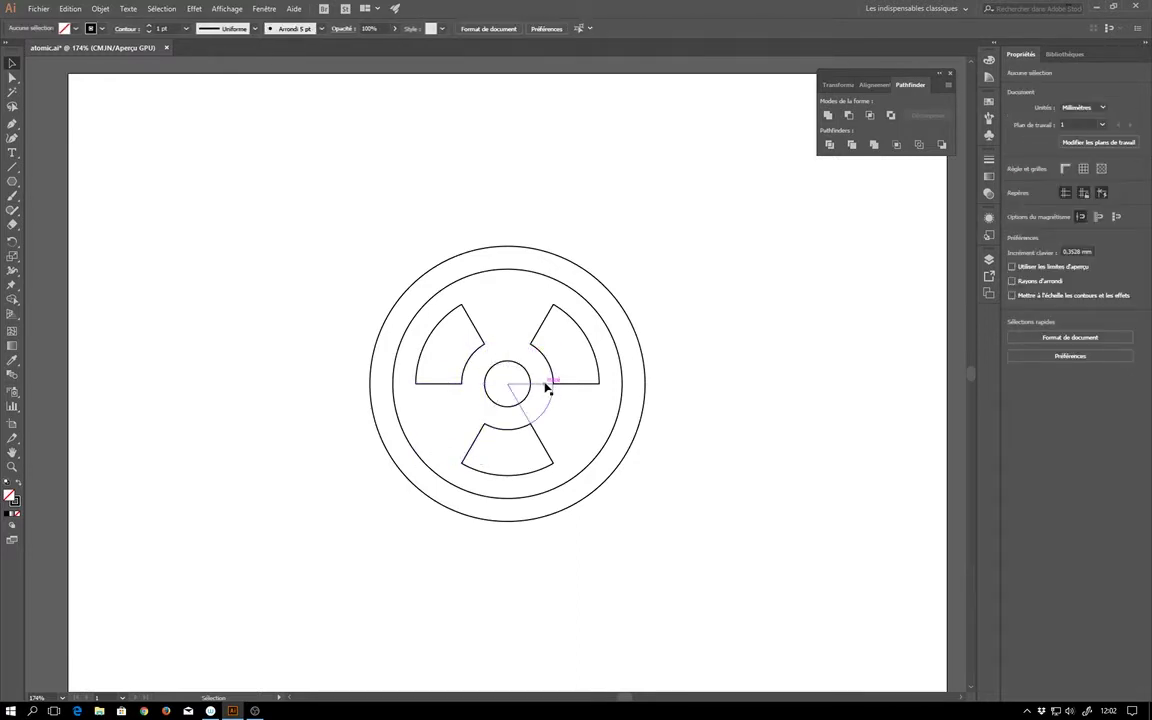
# - Delete the three invisible, strokeless wedges left around the central circle in the gaps between the blades
pyautogui.click(546, 387)
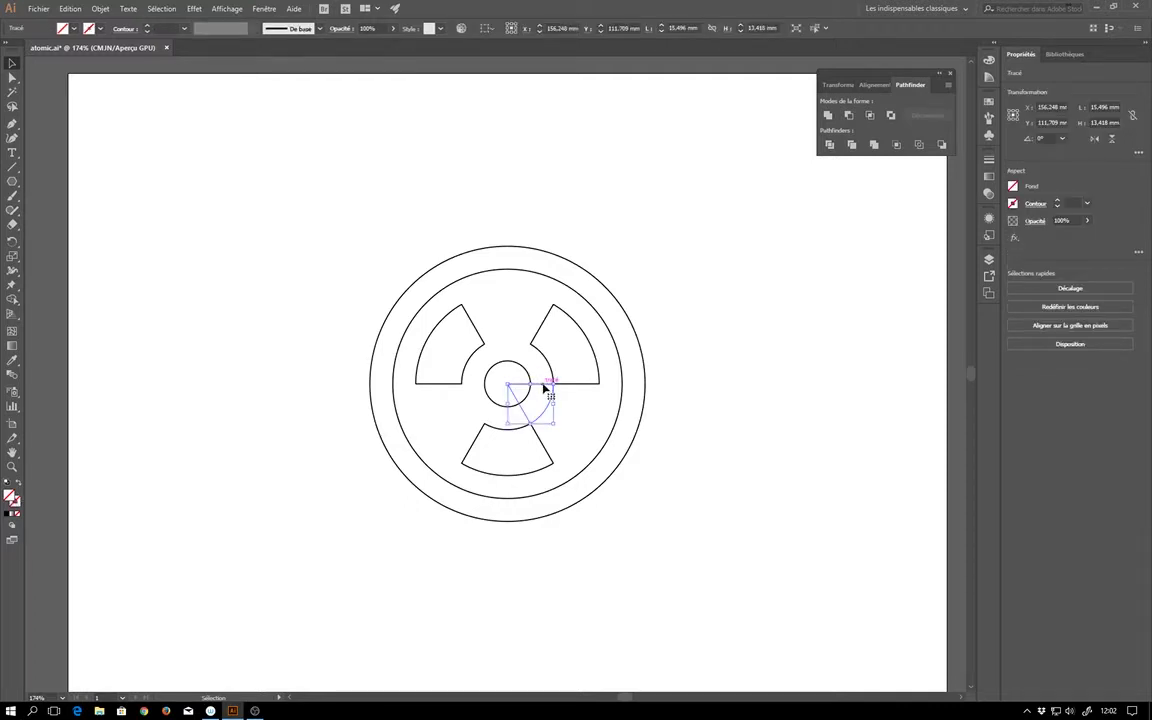
pyautogui.press('Delete')
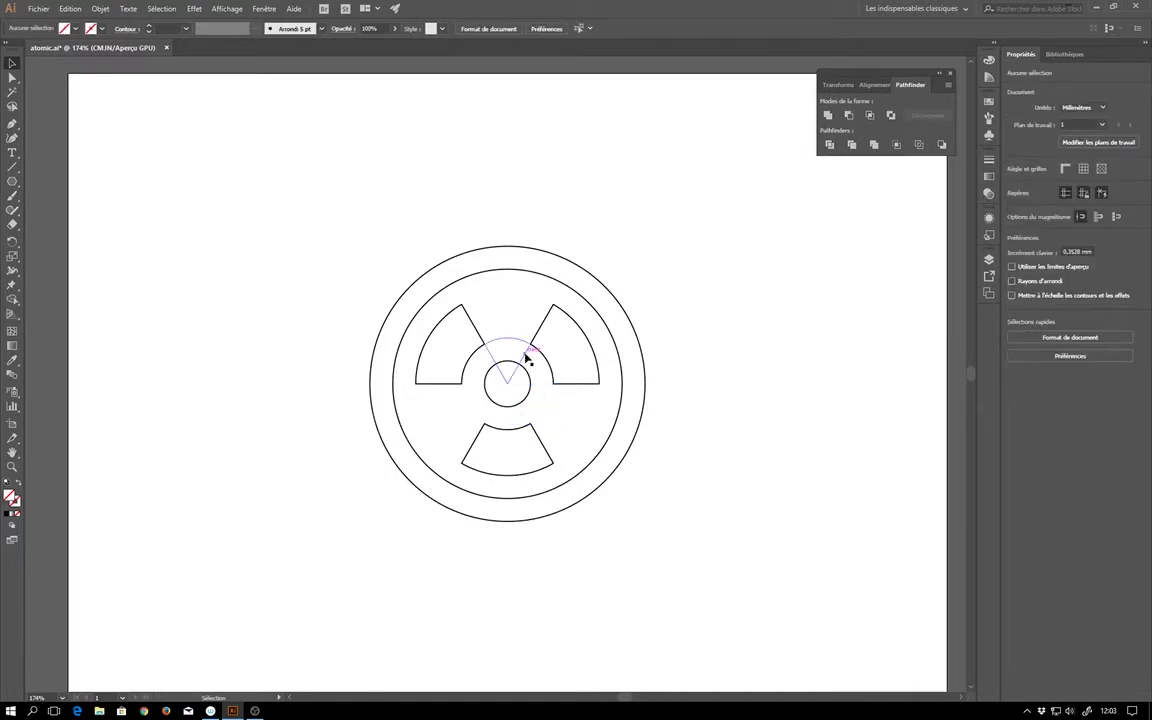
pyautogui.click(527, 358)
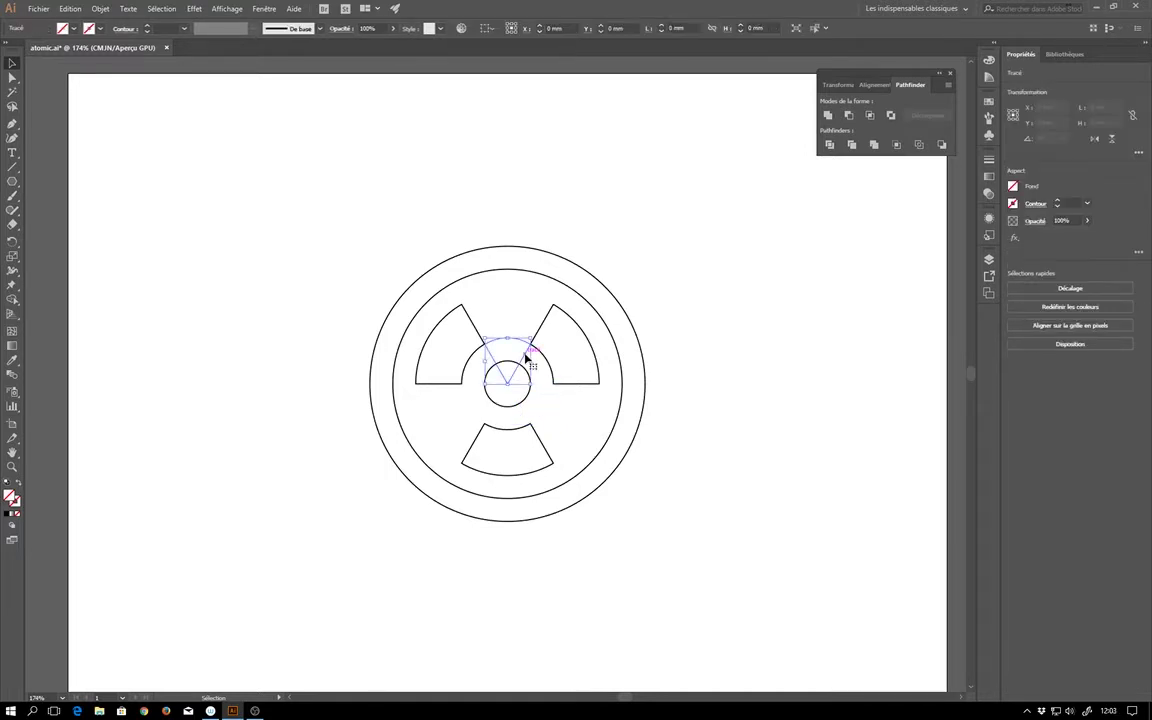
pyautogui.press('Delete')
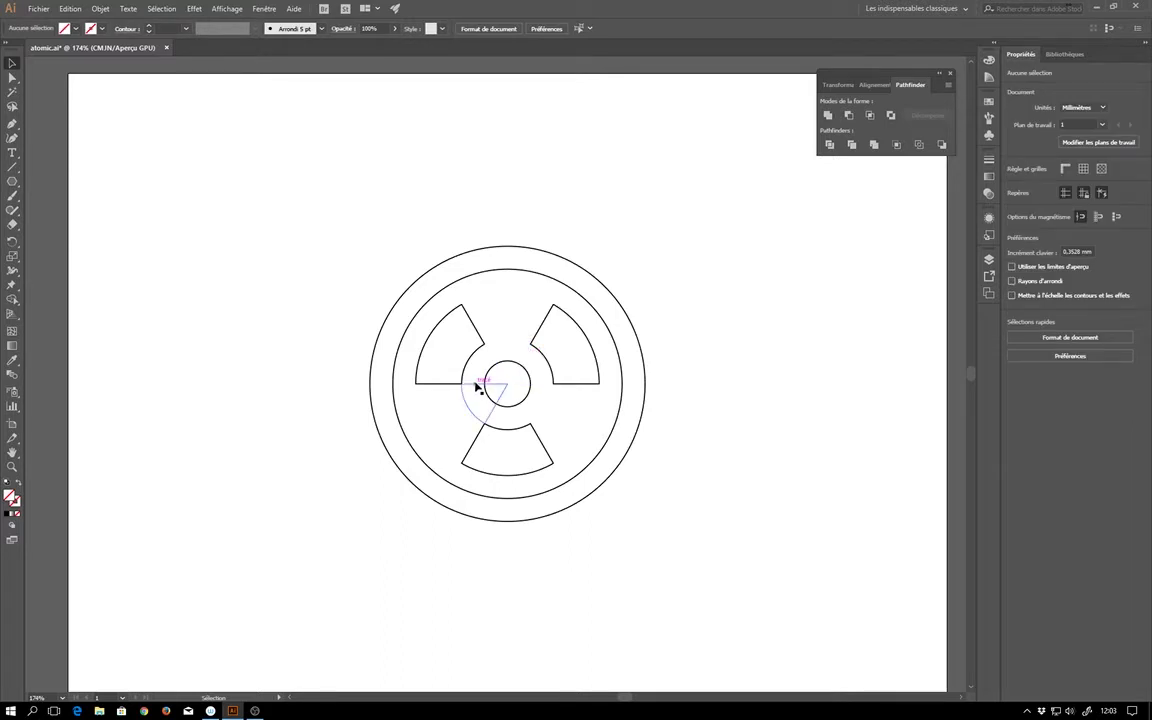
pyautogui.click(478, 388)
pyautogui.press('Delete')
# - Fill the outer ring with black
pyautogui.click(491, 249)
pyautogui.click(77, 28)
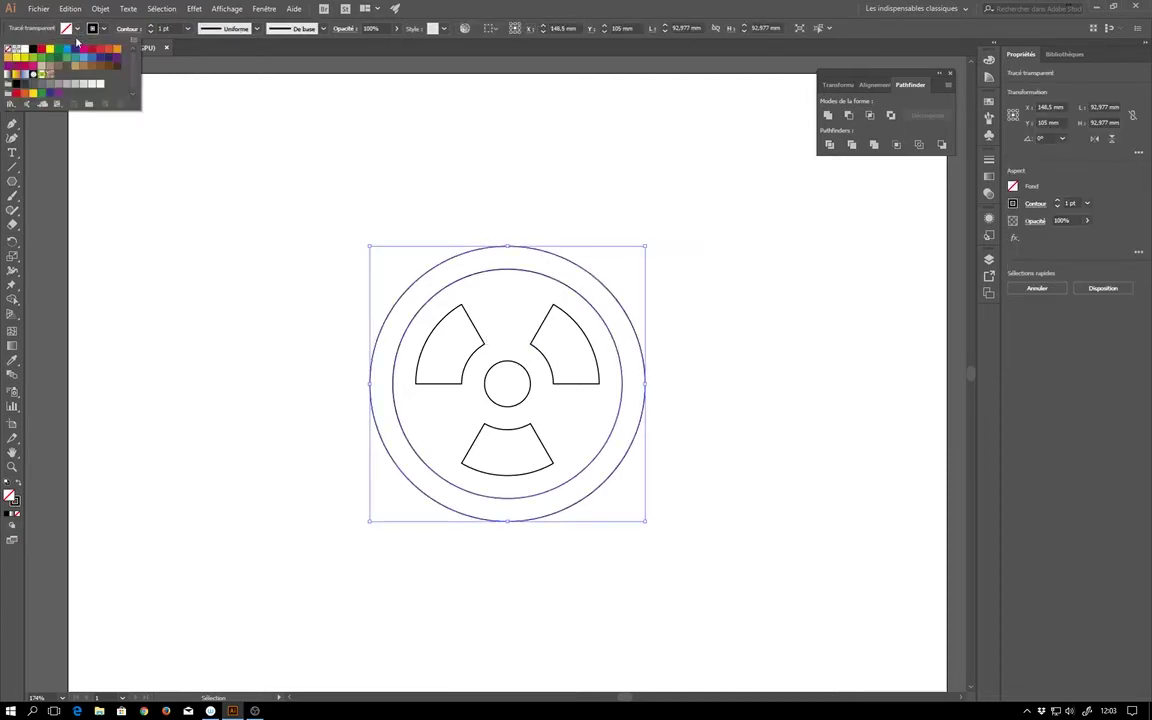
pyautogui.click(34, 48)
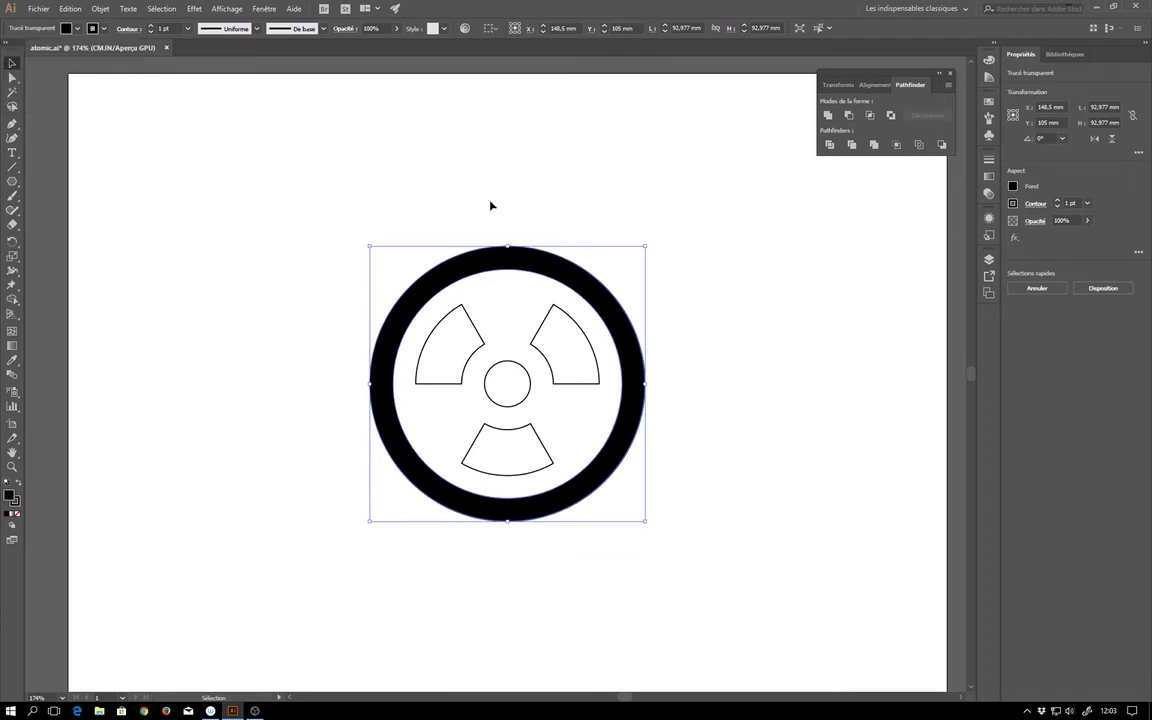
# - Select the three blades together and fill them with black
pyautogui.click(472, 329)
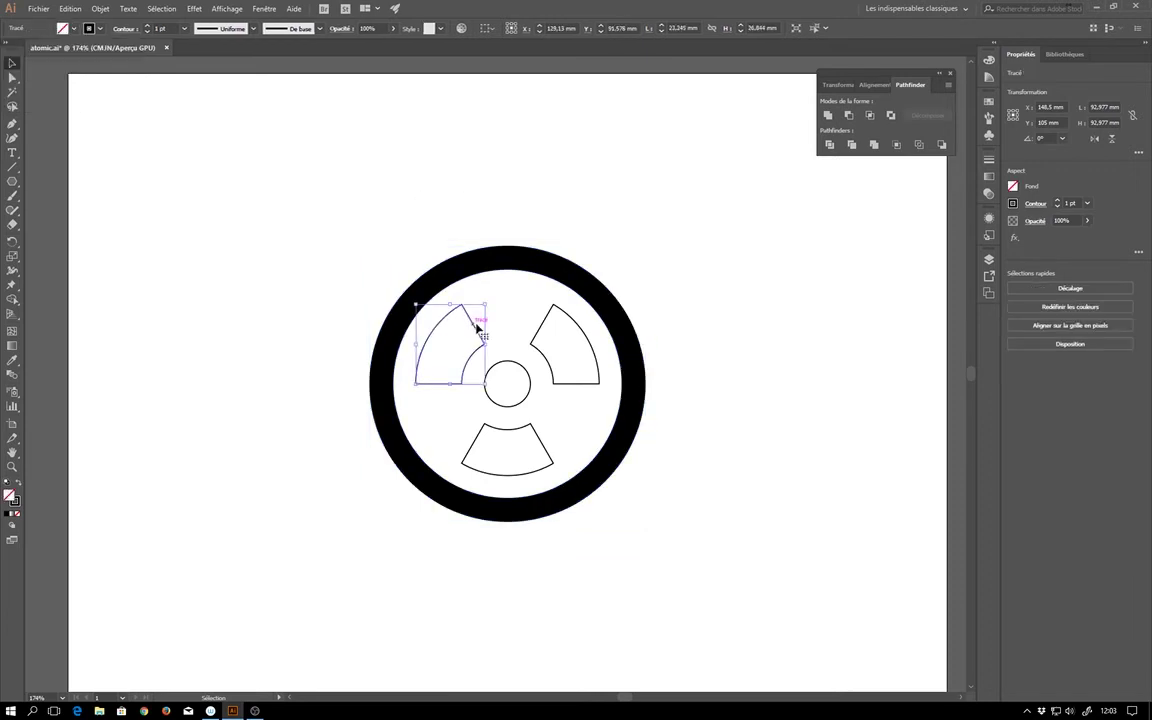
pyautogui.keyDown('shift'); pyautogui.click(543, 331); pyautogui.keyUp('shift')
pyautogui.keyDown('shift'); pyautogui.click(535, 437); pyautogui.keyUp('shift')
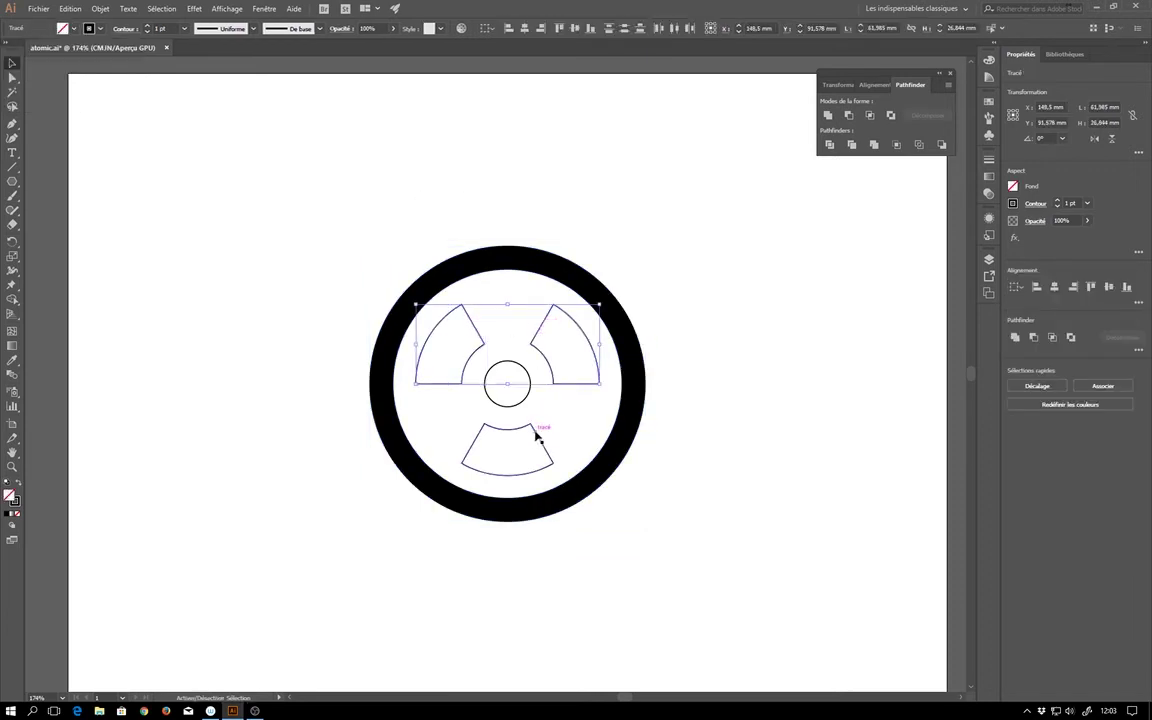
pyautogui.click(70, 29)
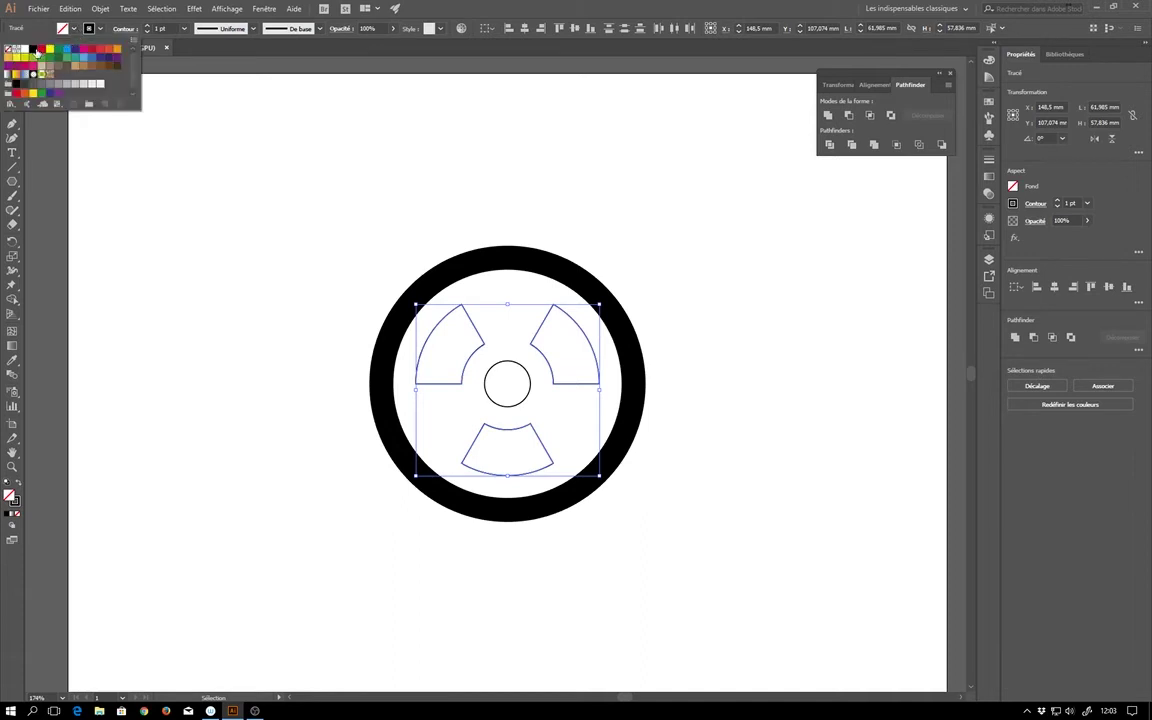
pyautogui.click(34, 49)
# - Fill the small central circle with black and clear the selection
pyautogui.click(517, 370)
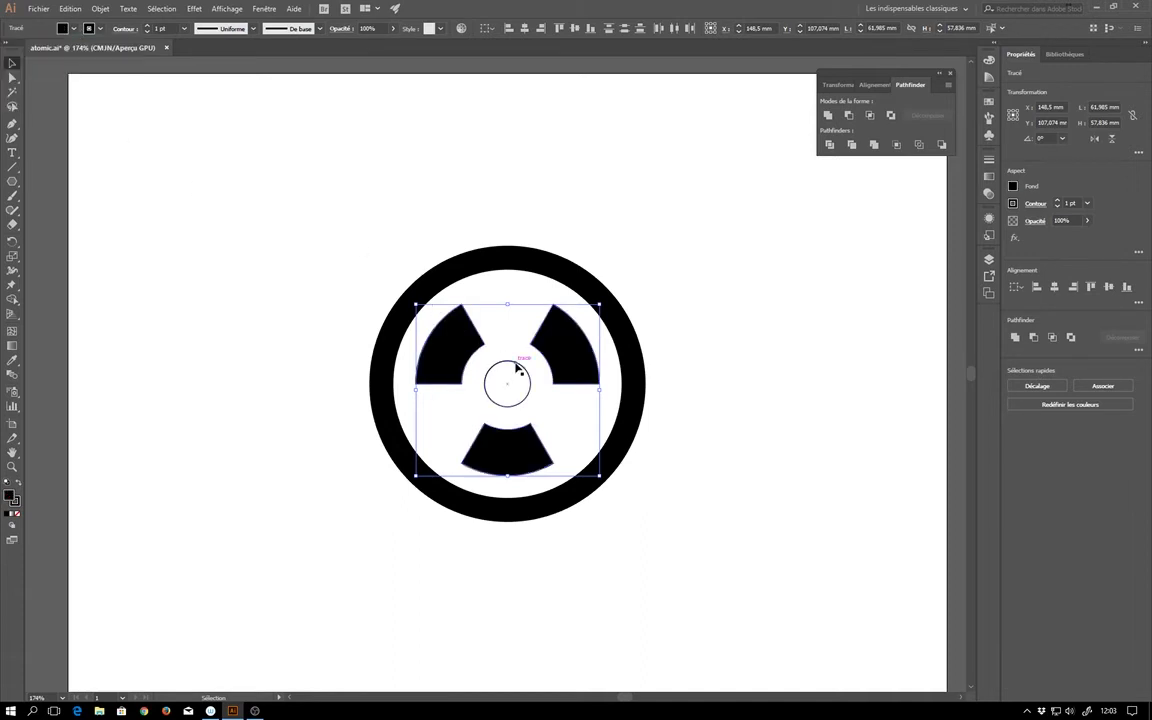
pyautogui.click(515, 367)
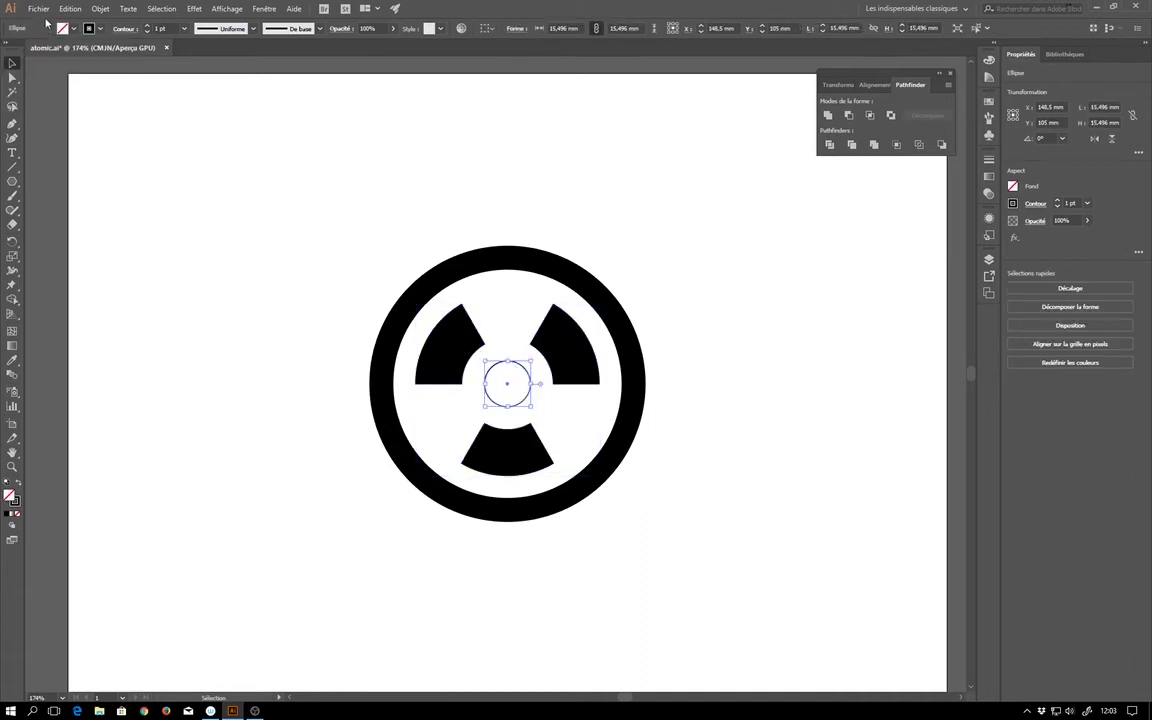
pyautogui.click(73, 30)
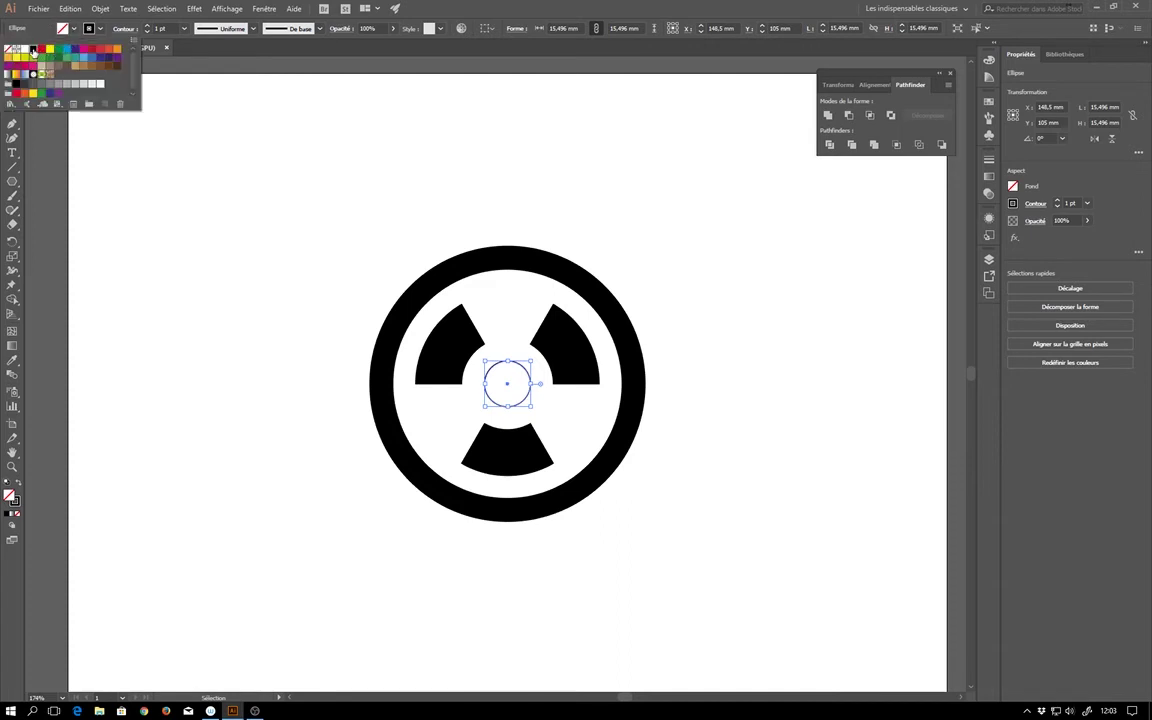
pyautogui.click(33, 50)
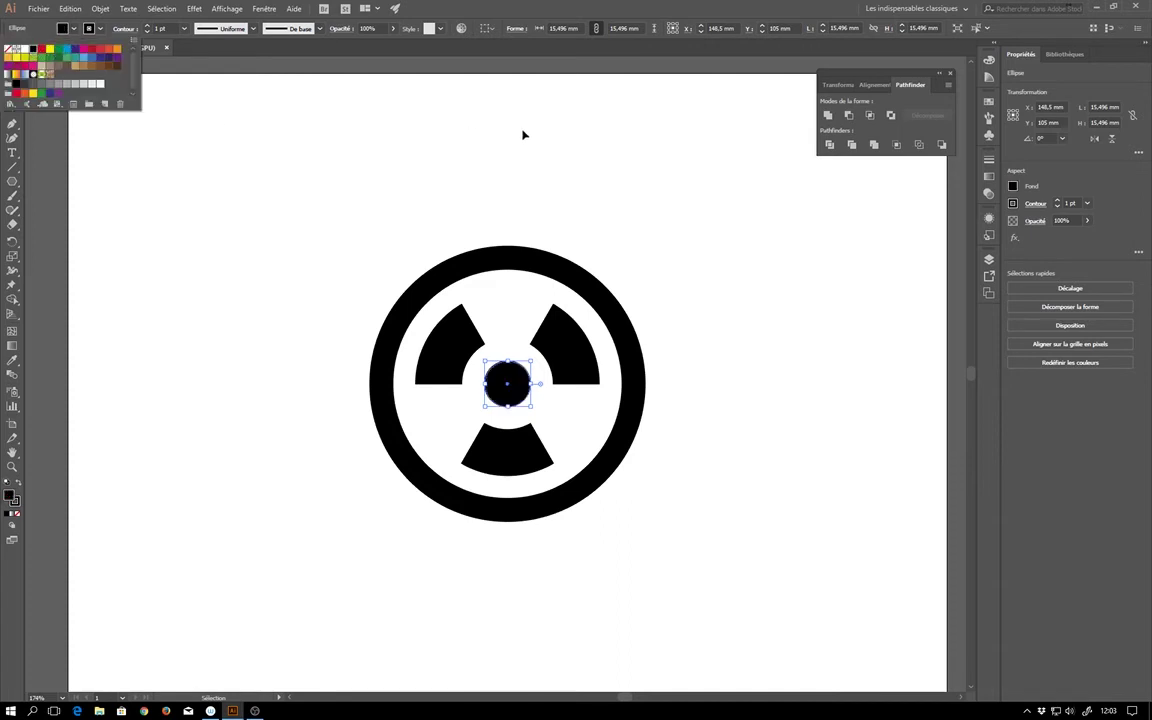
pyautogui.click(631, 186)
pyautogui.click(631, 186)
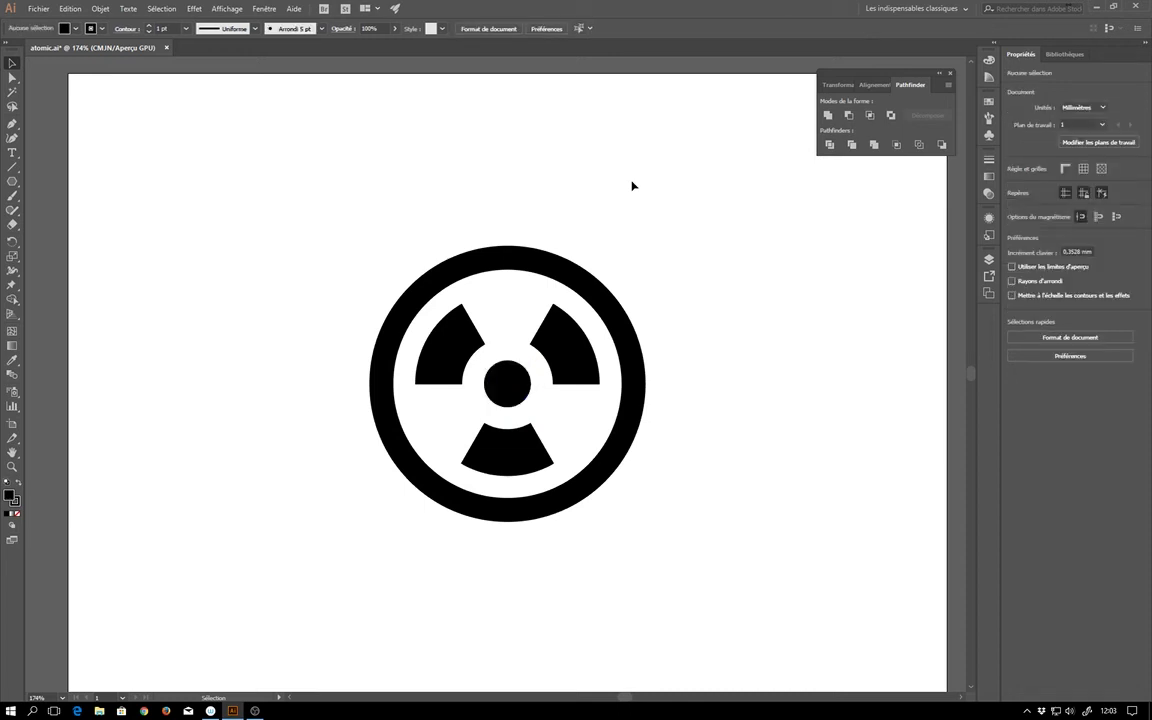